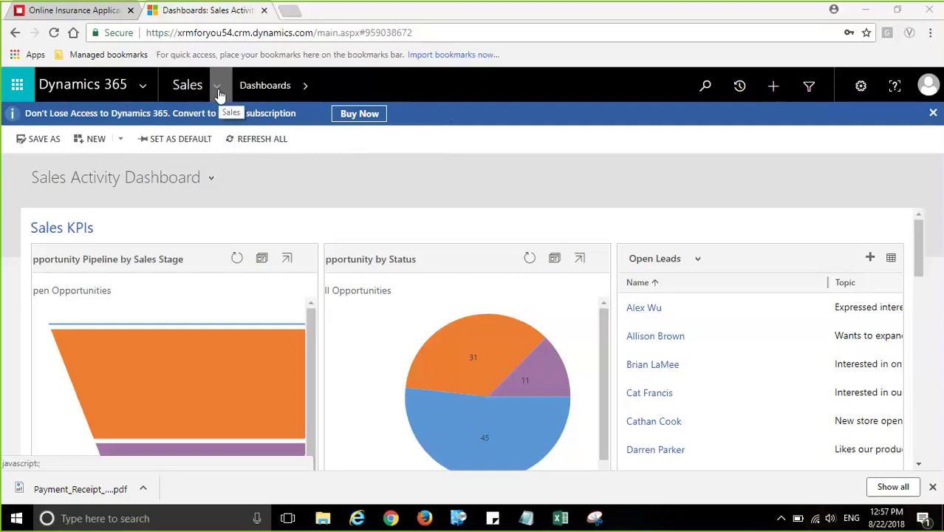
Step: Open Manage Sharepoint Configurations from the Sharepoint Configuration group of the Settings area
left_click(218, 89)
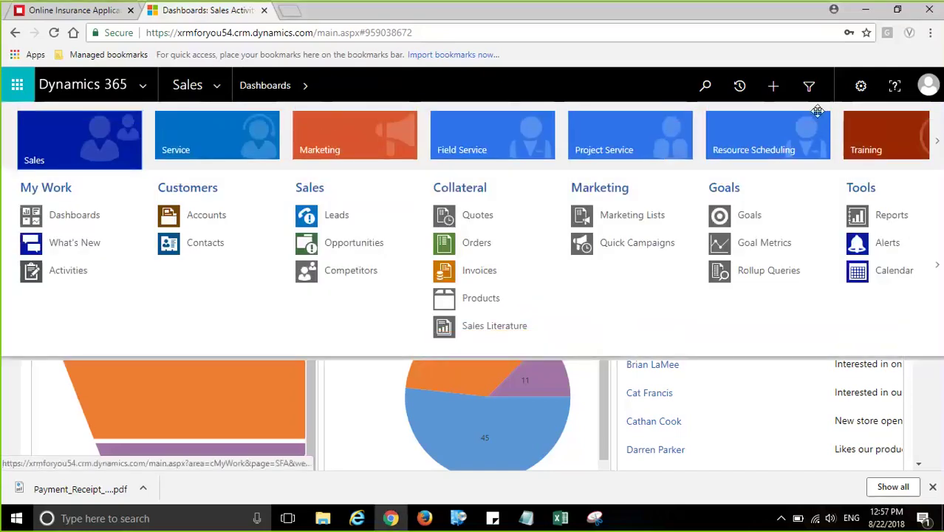
left_click(935, 140)
left_click(254, 150)
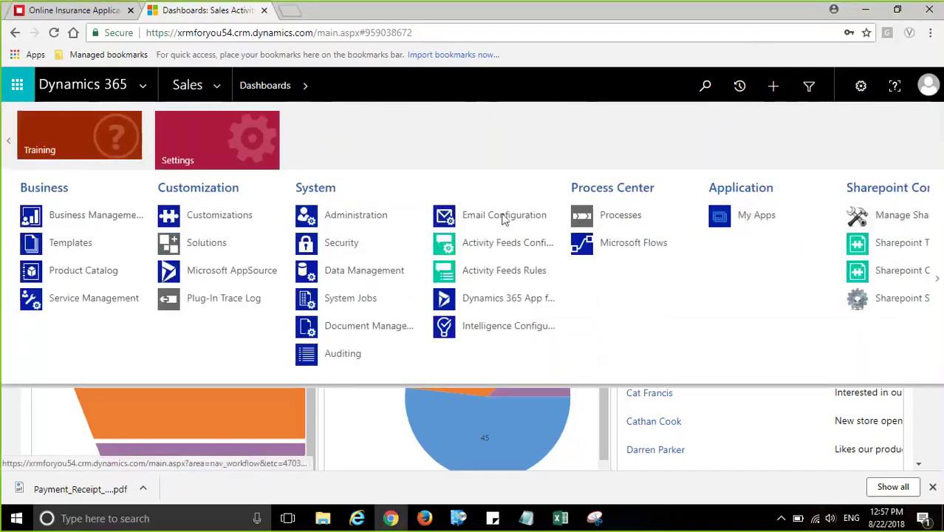
left_click(923, 286)
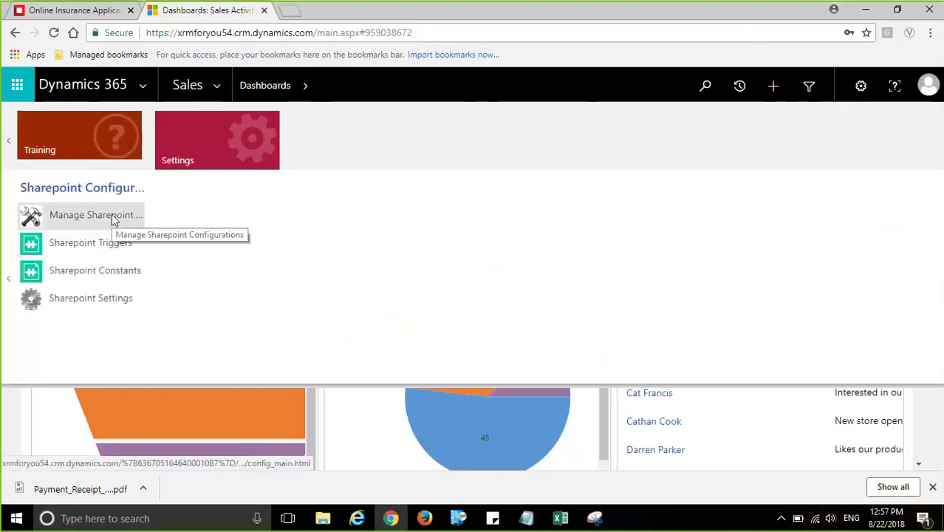
left_click(120, 218)
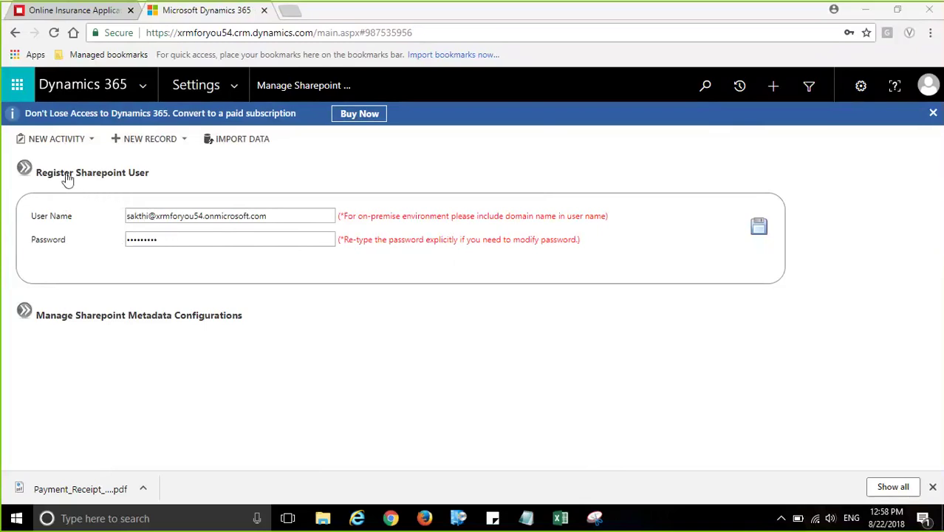
Step: Check which entities are available for selection under Manage Sharepoint Metadata Configurations
left_click(25, 317)
left_click(194, 252)
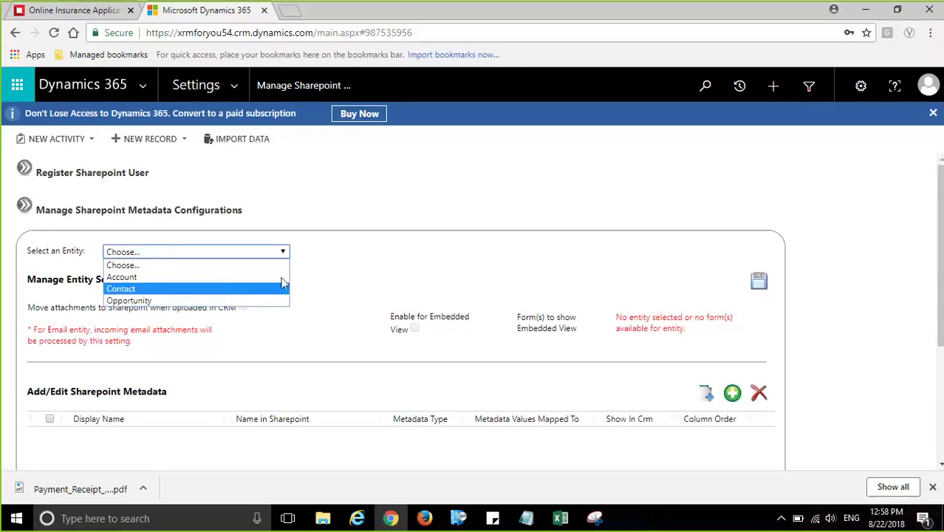
left_click(339, 279)
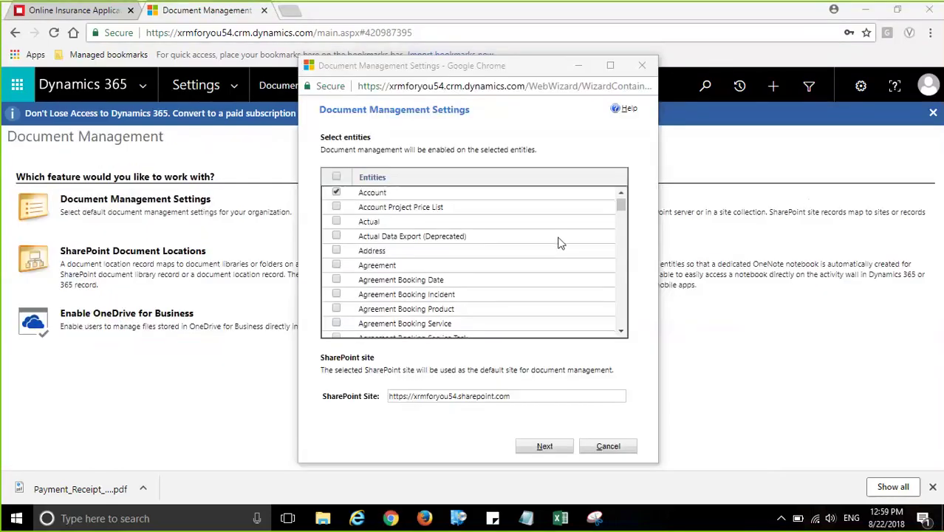
Step: Enable document management for the Lead entity and complete the document library creation on the default SharePoint site
scroll(551, 246, "down", 8)
scroll(549, 248, "down", 15)
scroll(549, 255, "down", 15)
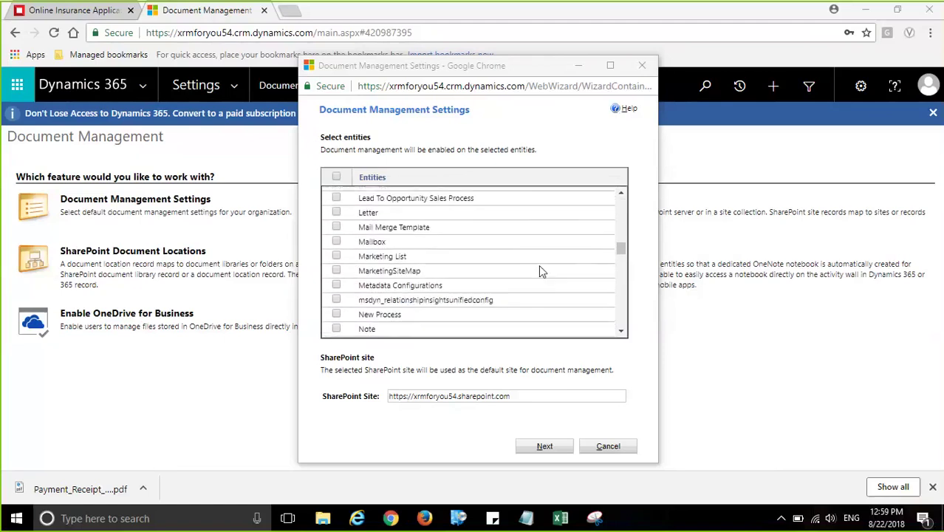
scroll(382, 281, "up", 2)
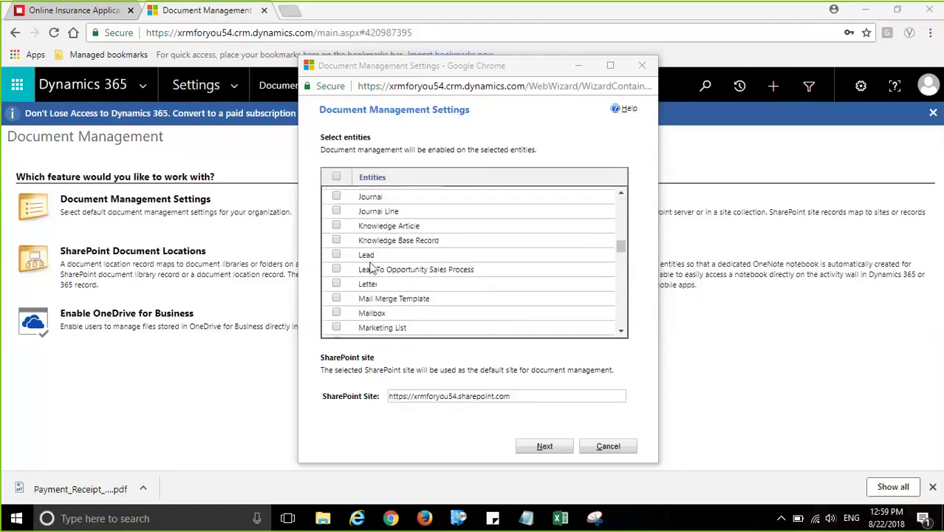
left_click(336, 255)
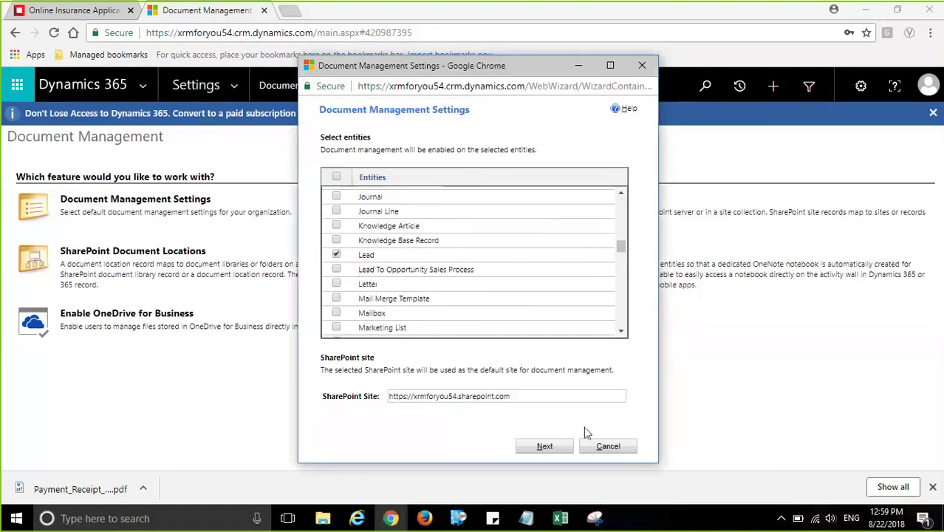
left_click(545, 448)
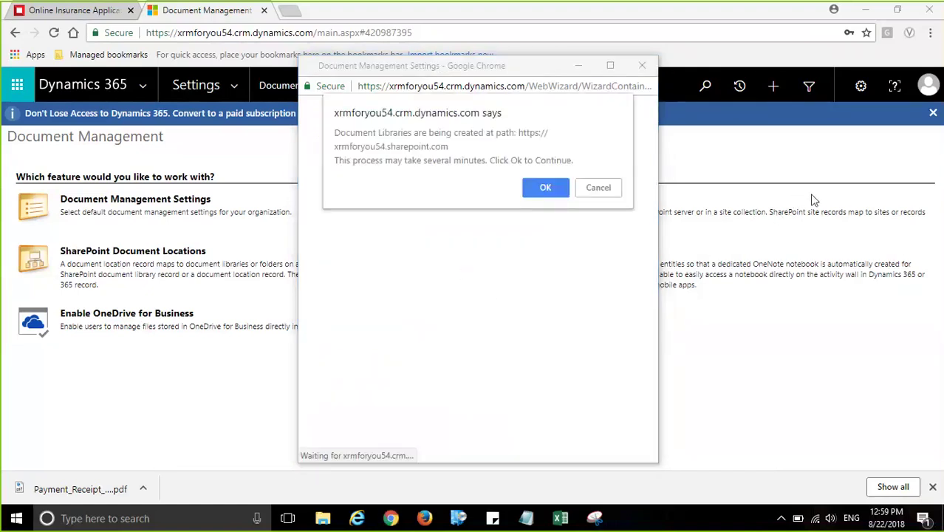
left_click(538, 191)
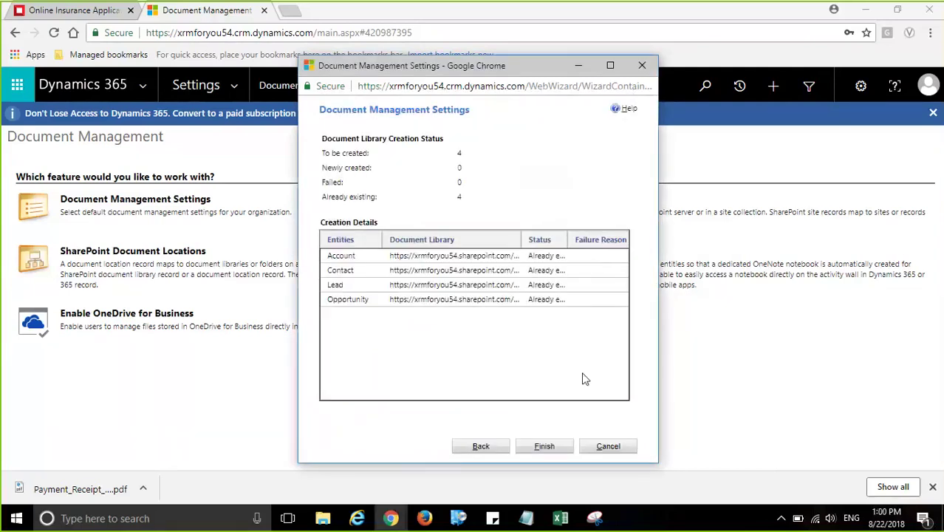
left_click(544, 448)
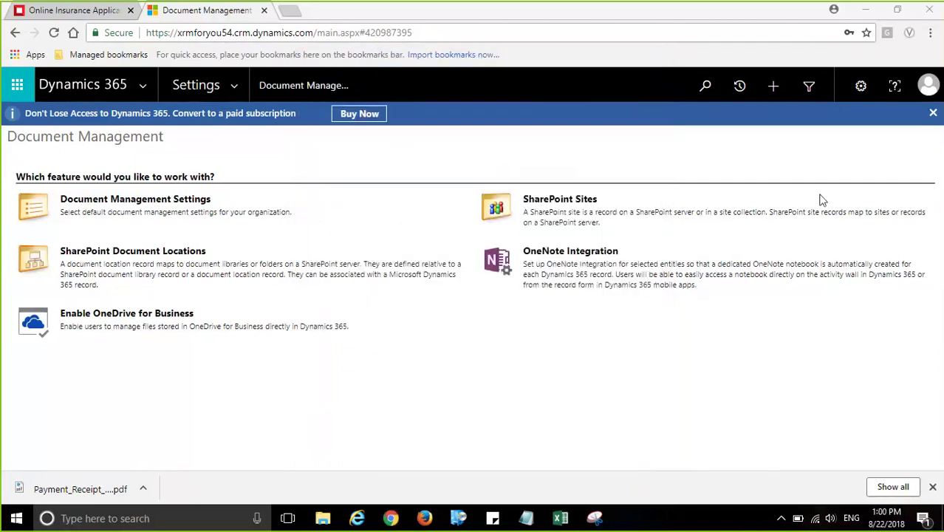
Step: Reopen Manage Sharepoint Configurations and select the Lead entity in the Sharepoint metadata configurations
left_click(235, 87)
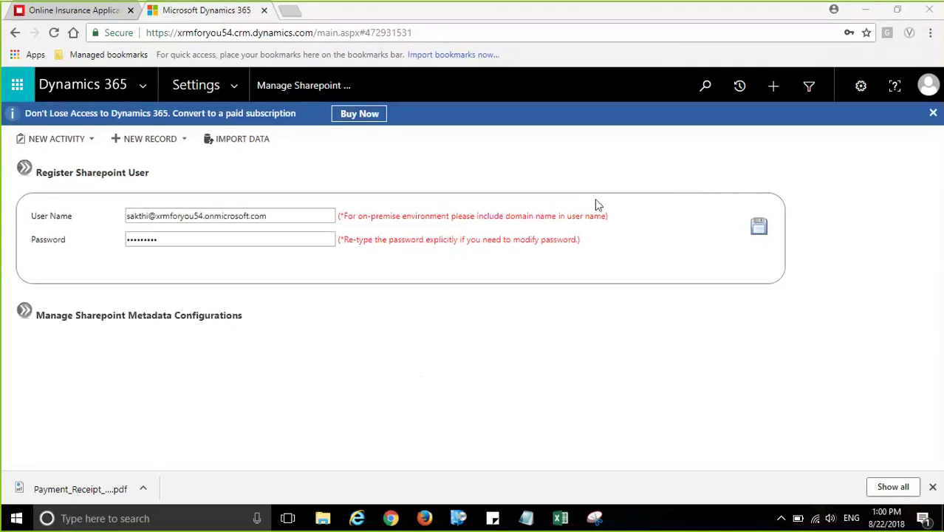
left_click(24, 311)
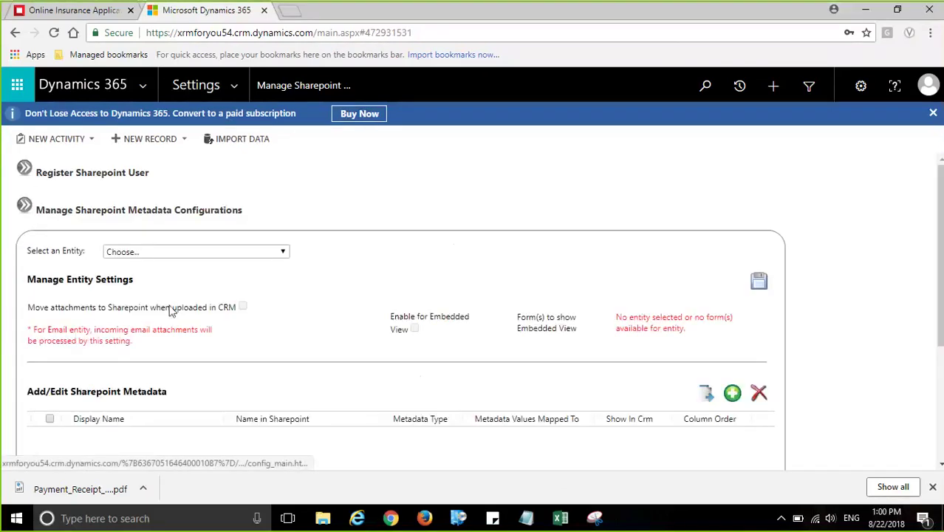
left_click(191, 255)
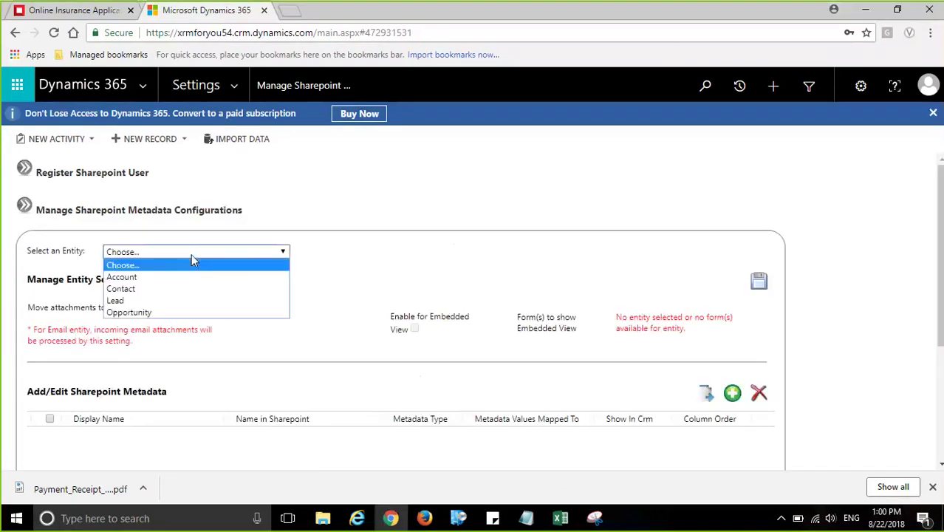
left_click(147, 300)
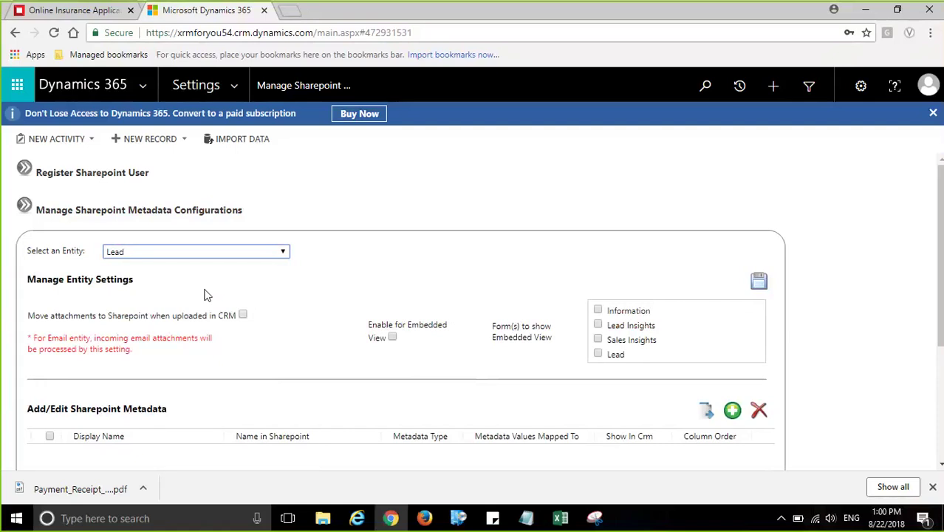
Step: Enable the embedded view for the Lead entity on the Lead and Information forms and save the entity settings
left_click(393, 337)
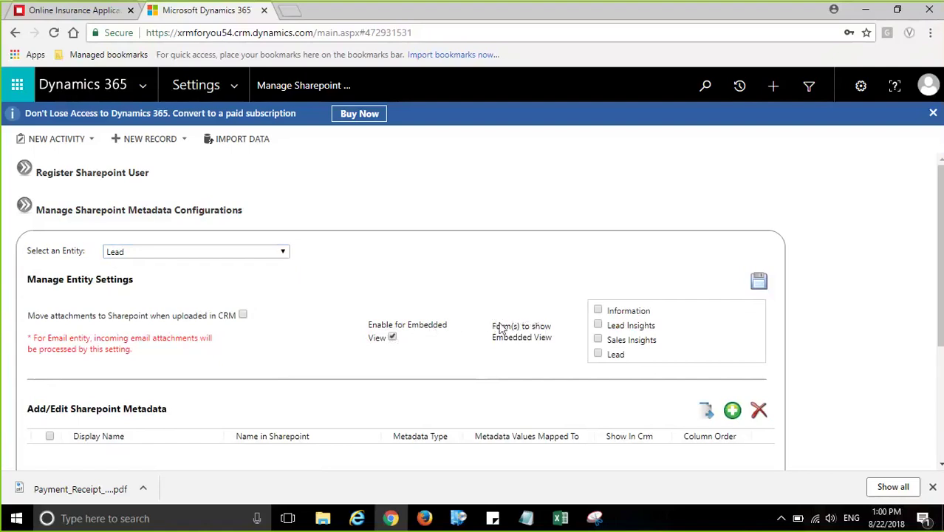
scroll(612, 315, "down", 1)
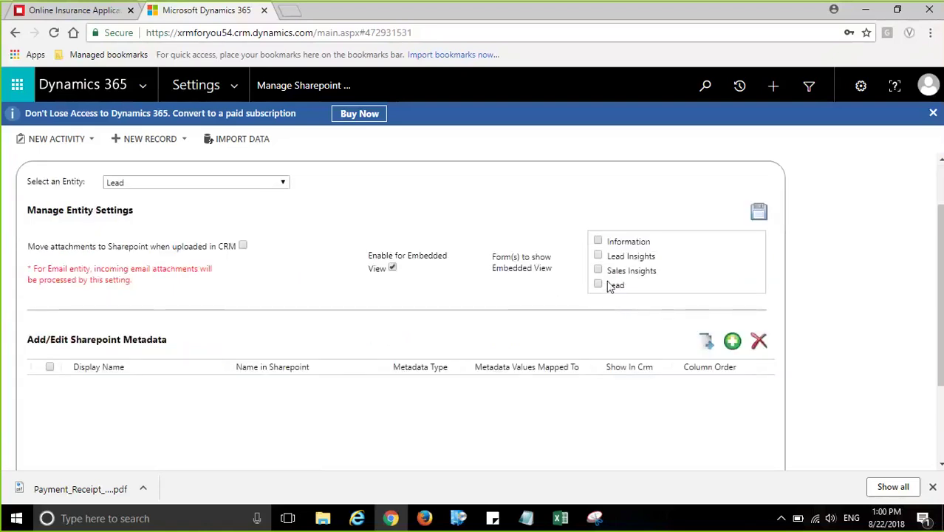
left_click(599, 285)
left_click(598, 241)
left_click(762, 216)
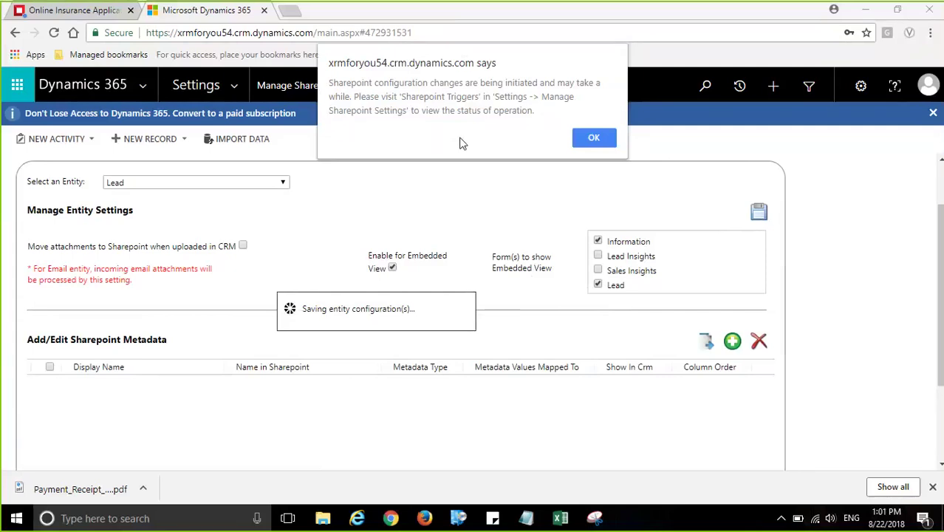
left_click(591, 142)
Step: Open Sharepoint Triggers in a new browser tab and check the operation status of the lead entity configuration, refreshing the list
left_click(236, 88)
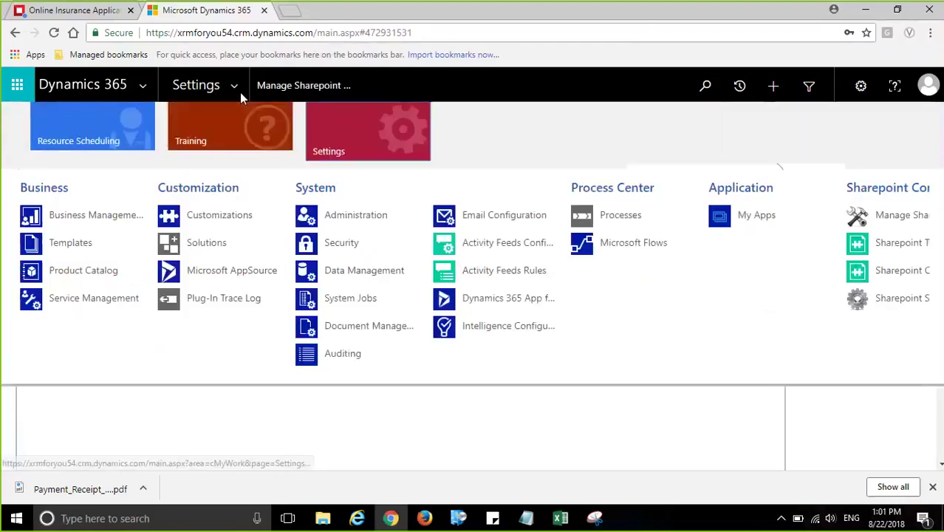
left_click(936, 279)
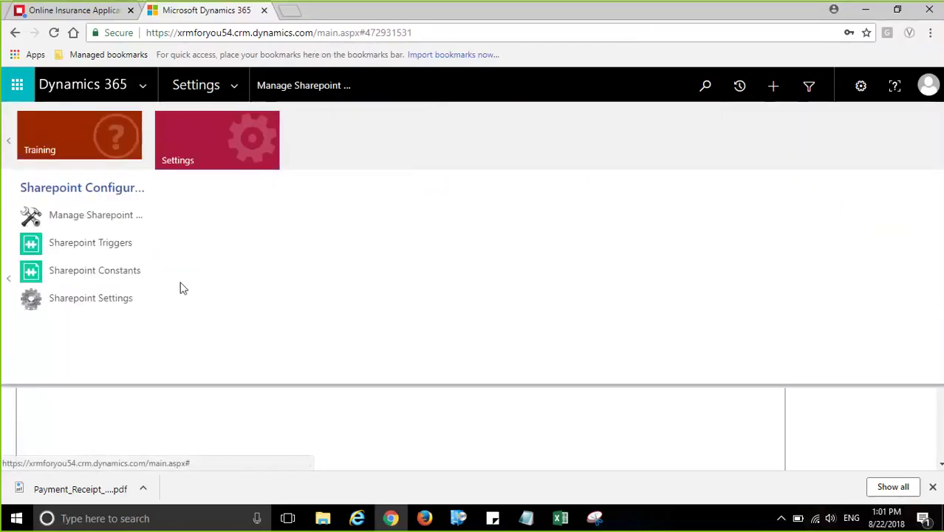
right_click(92, 244)
left_click(139, 260)
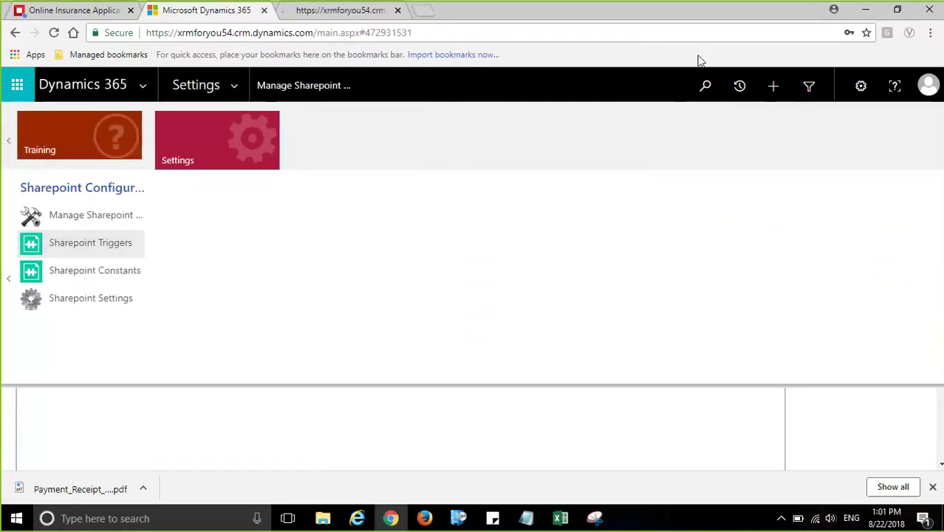
left_click(359, 15)
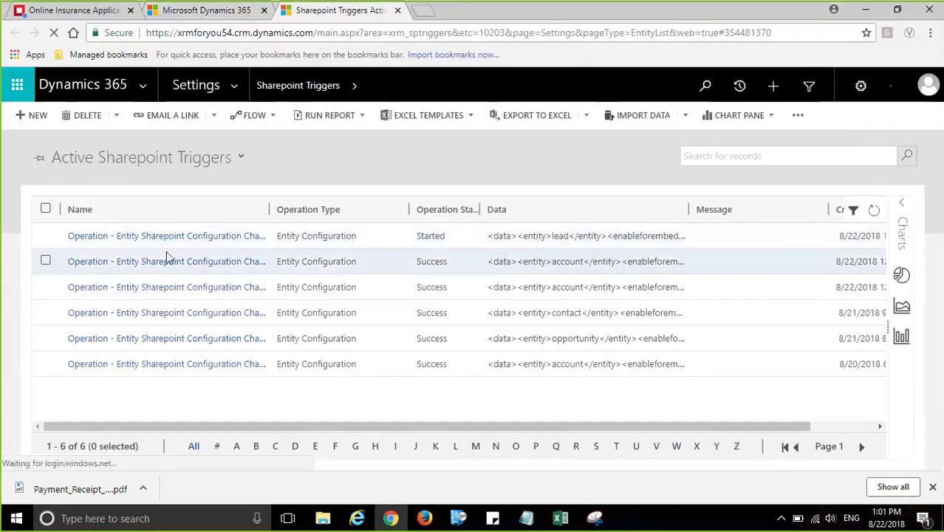
left_click(657, 242)
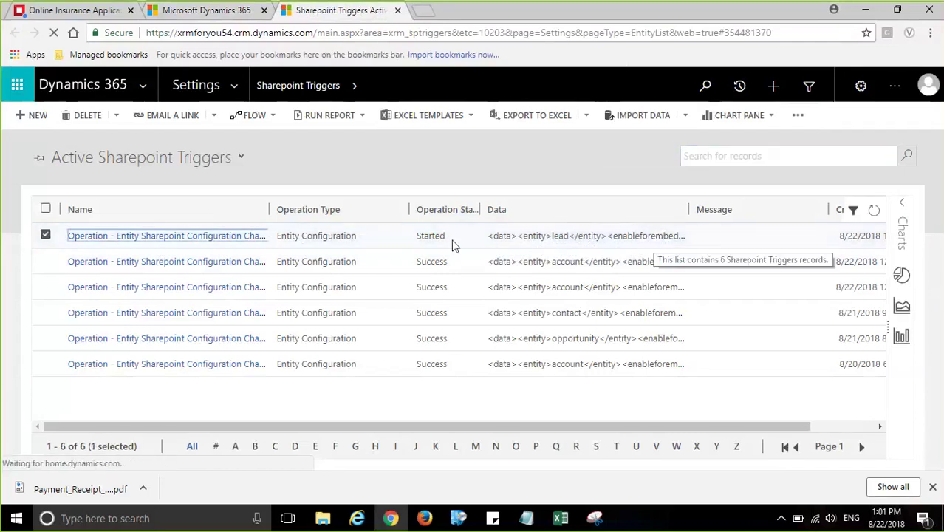
left_click(877, 215)
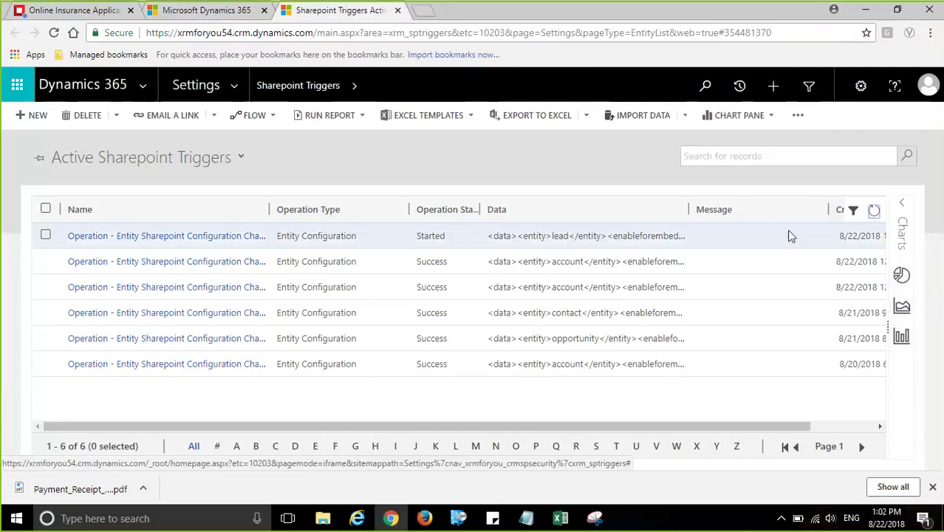
Step: Start a new metadata entry for the Lead entity with Document Type as both its Display Name and Name in Sharepoint
left_click(198, 10)
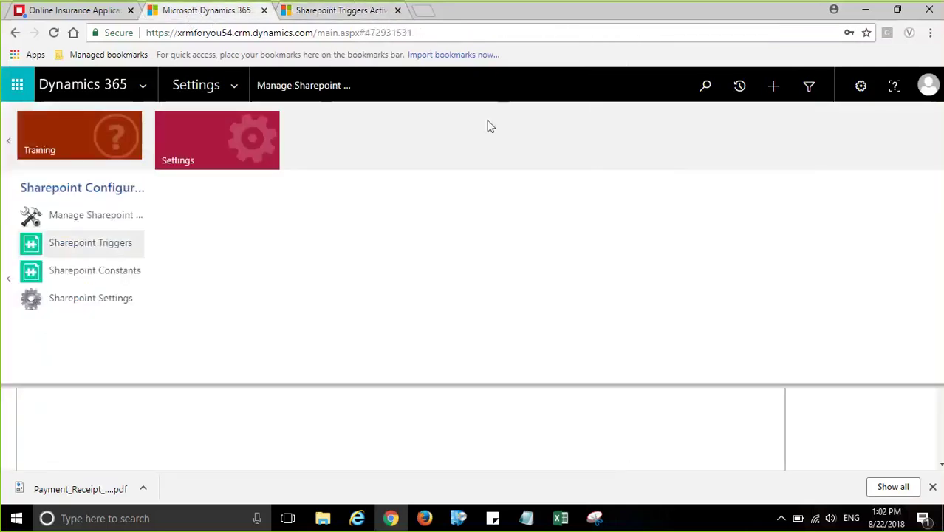
left_click(397, 397)
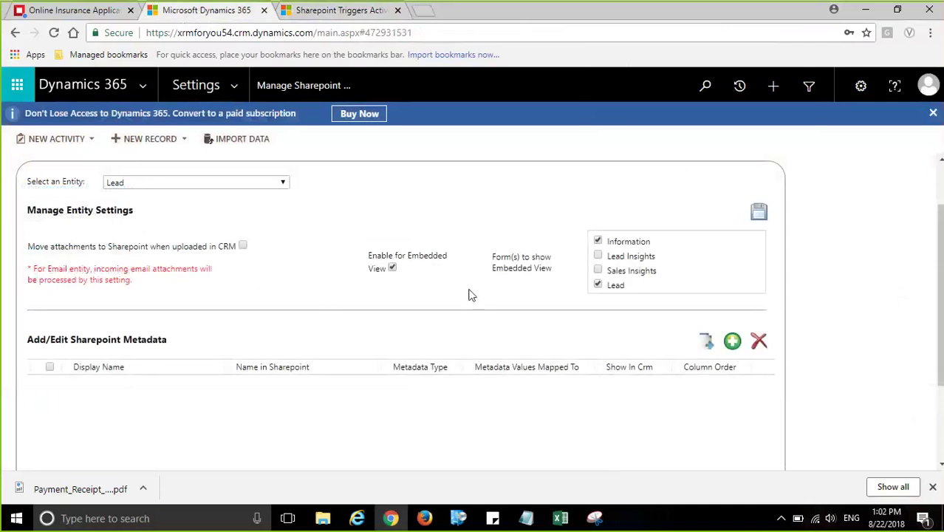
scroll(461, 306, "down", 1)
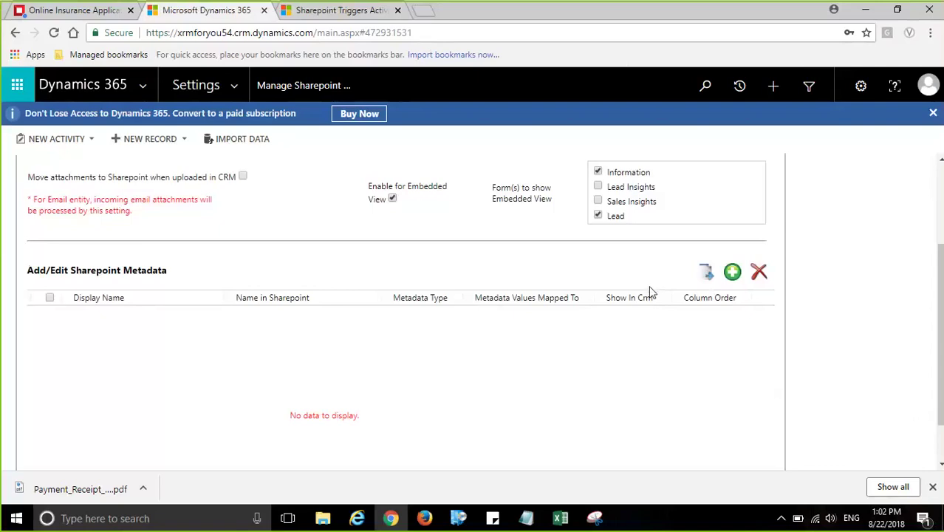
left_click(733, 275)
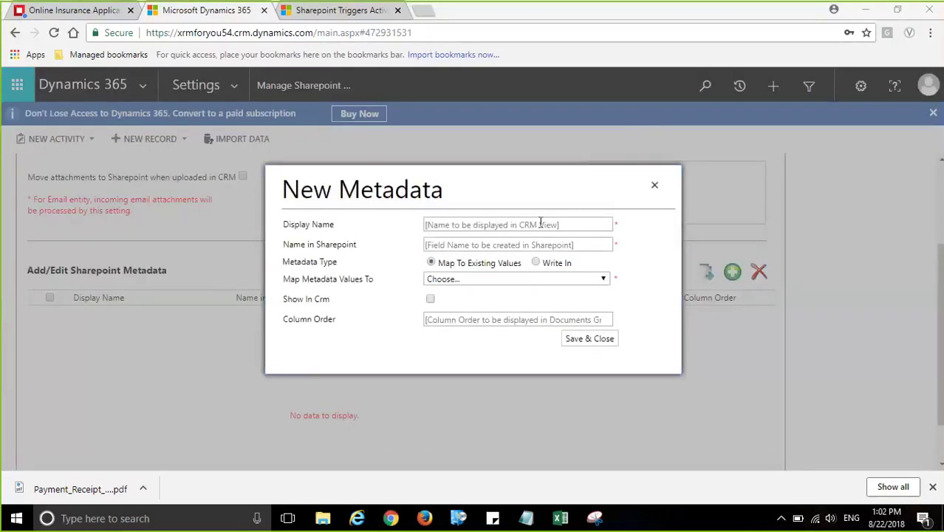
left_click(541, 224)
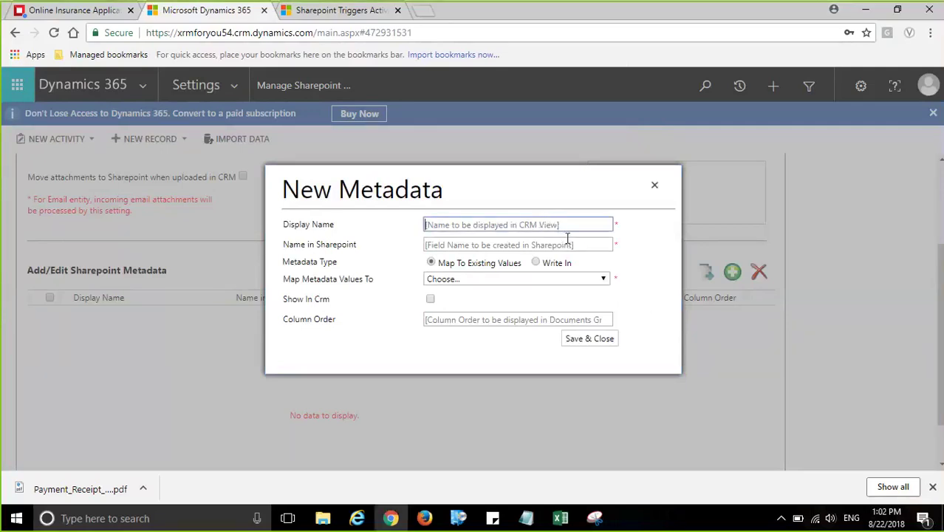
type("Document Type")
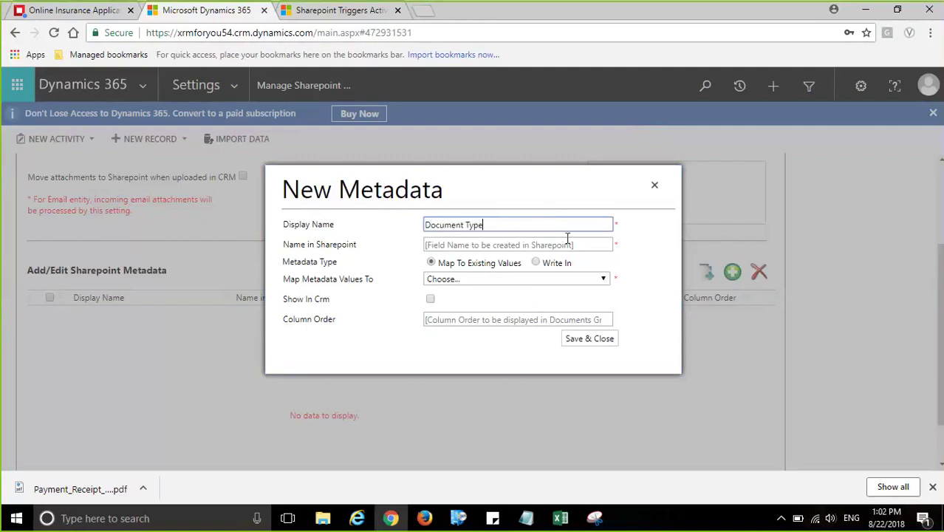
key("Tab")
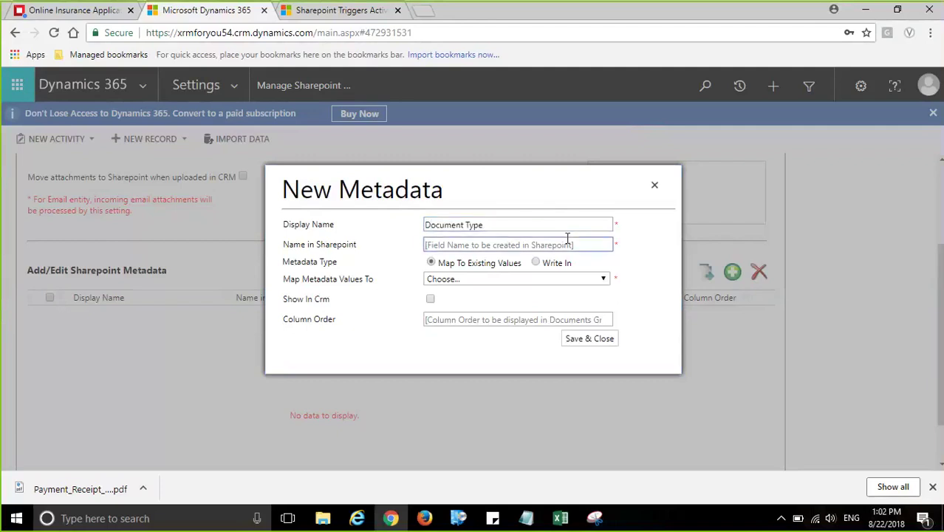
type("Document Type")
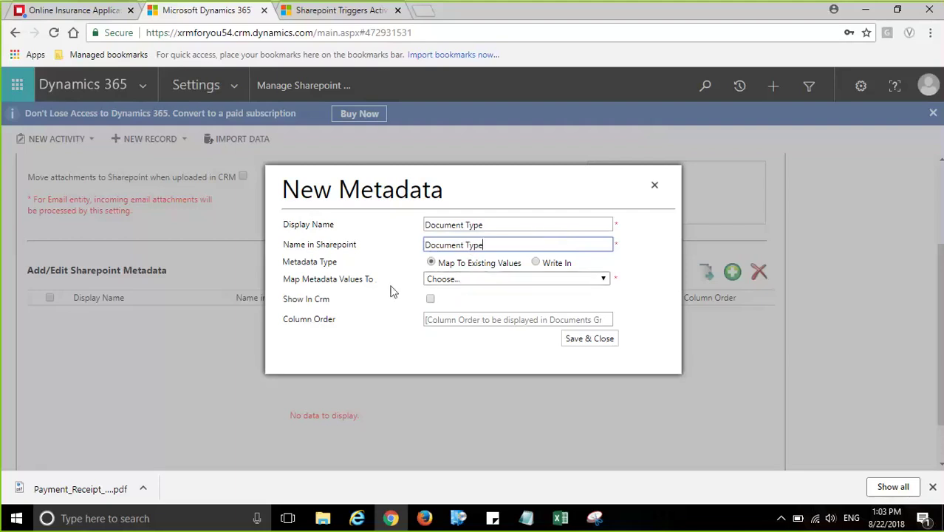
Step: Map the new metadata's values to Document Type, show it in CRM with column order 1, and save it
left_click(465, 281)
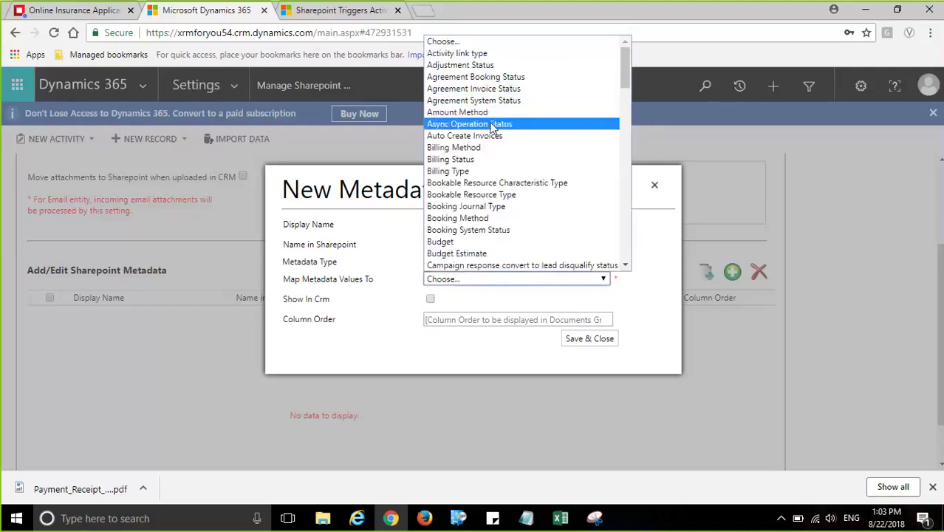
scroll(495, 141, "down", 4)
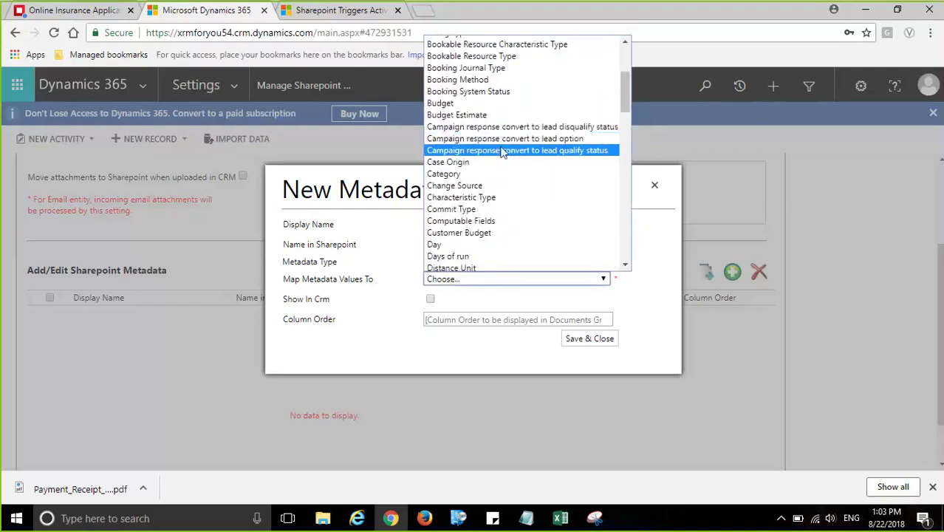
scroll(514, 180, "down", 4)
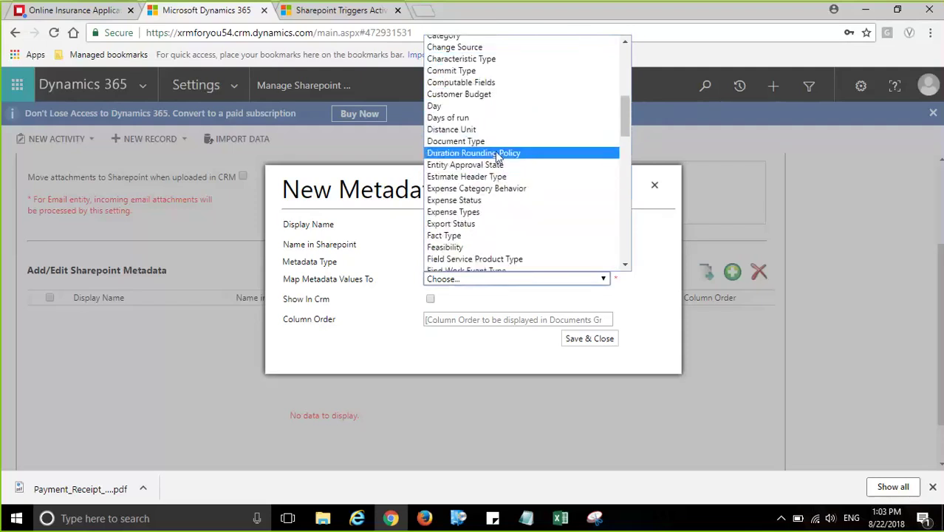
left_click(493, 142)
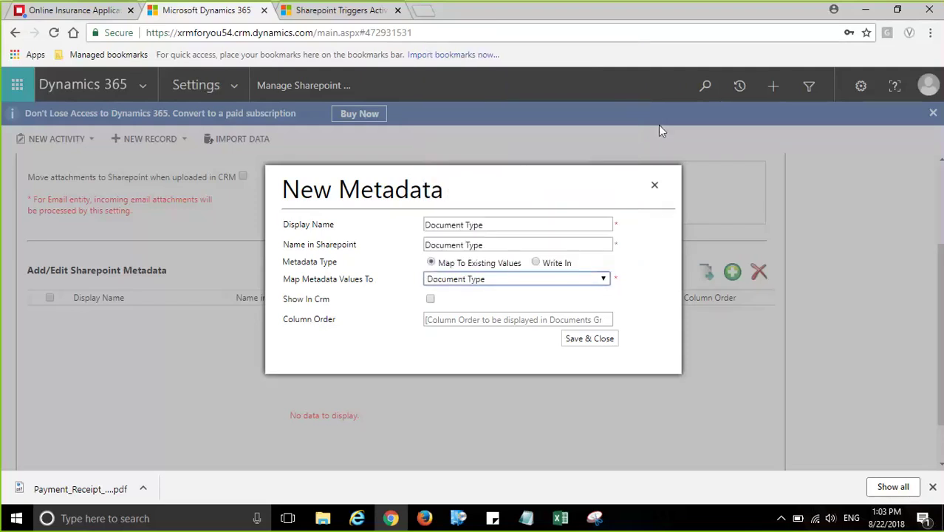
left_click(431, 300)
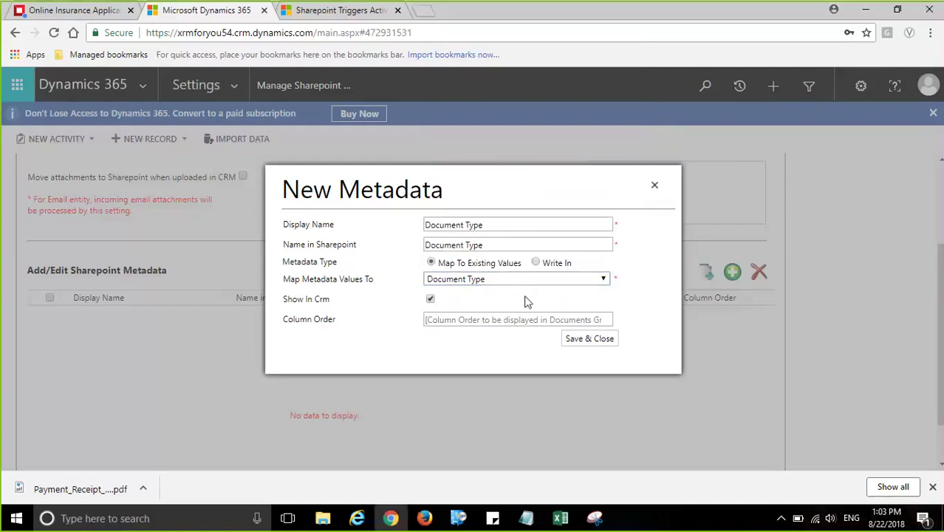
left_click(528, 319)
left_click(607, 314)
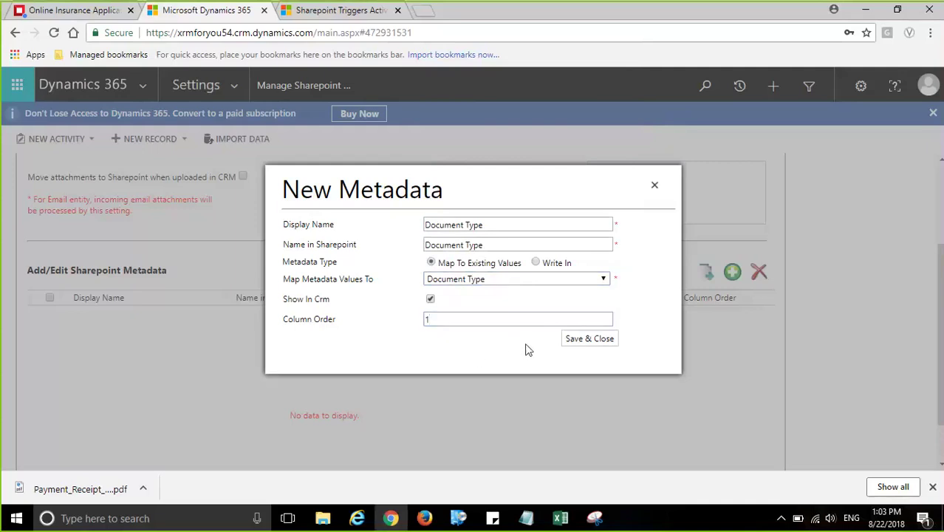
left_click(600, 341)
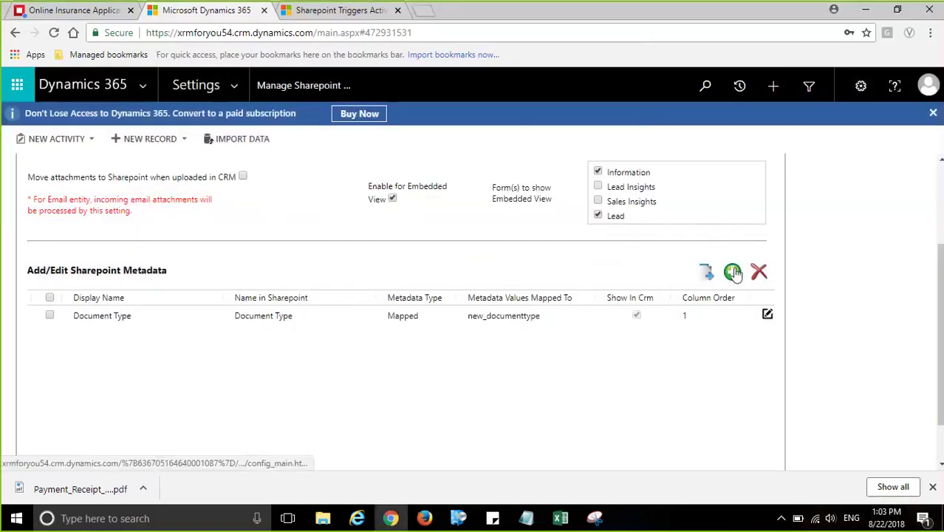
Step: Start a second metadata entry of type Write In with Text Metadata as both its Display Name and Name in Sharepoint
left_click(733, 272)
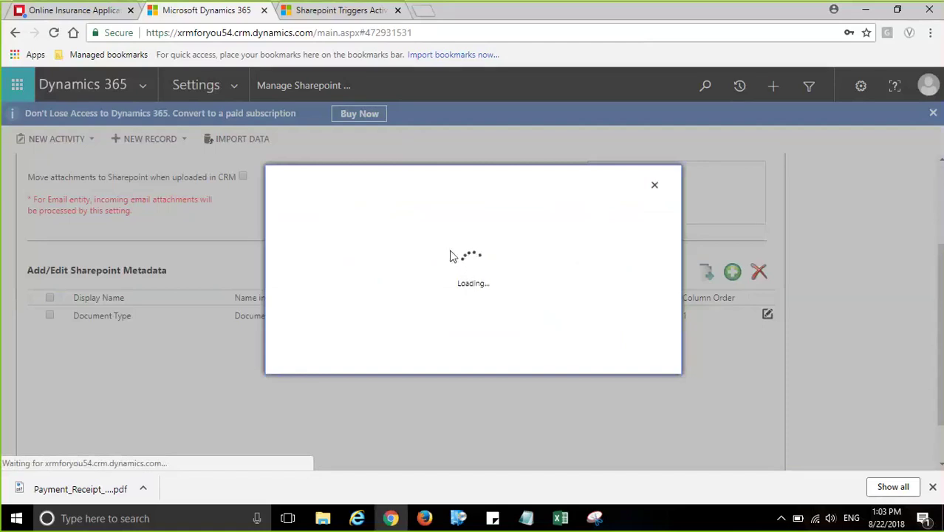
left_click(546, 264)
left_click(493, 226)
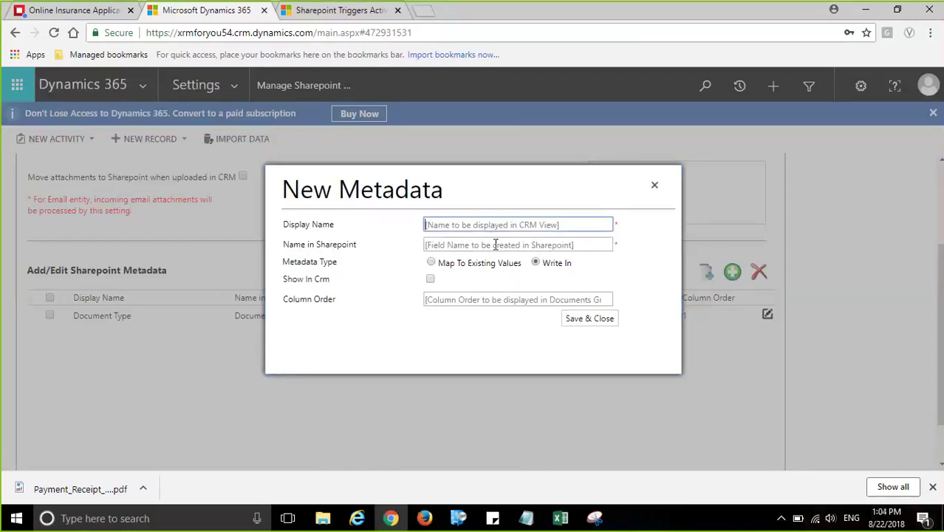
type("Text")
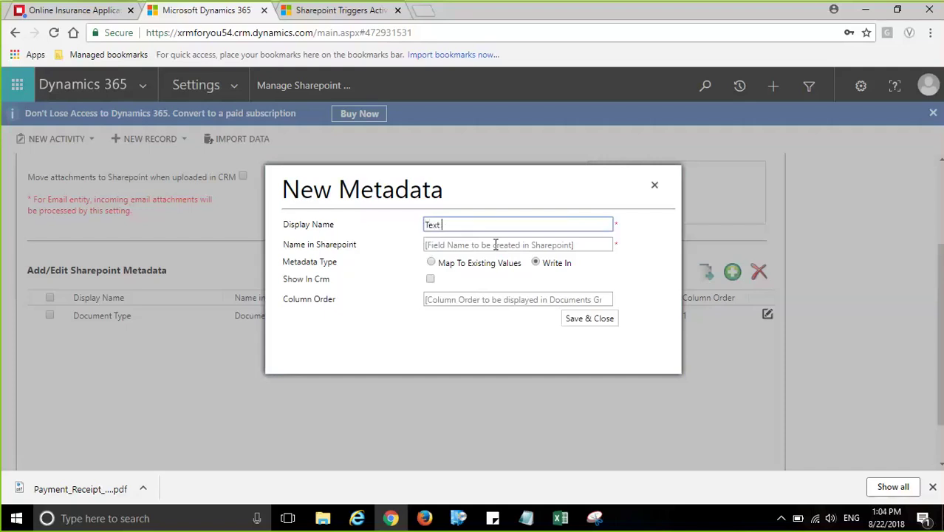
type(" Metadata")
left_click(496, 244)
type("Text")
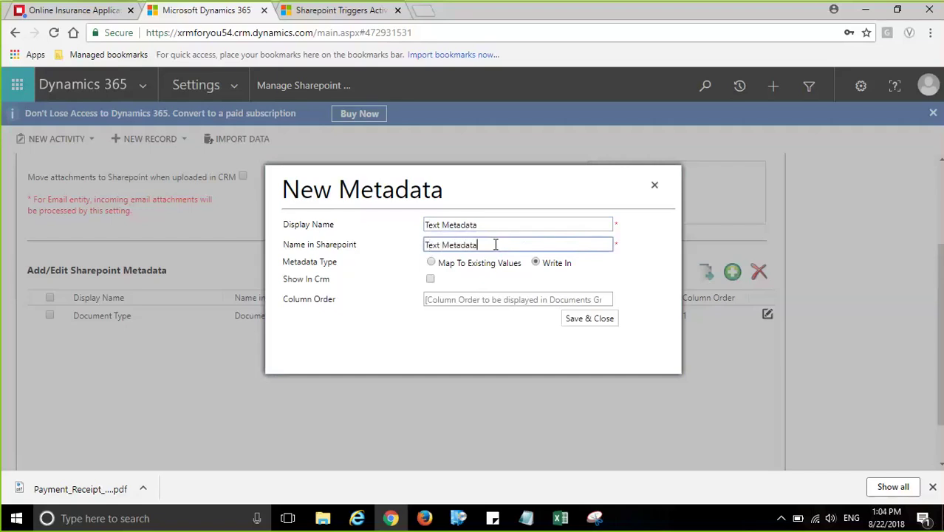
Step: Show the Text Metadata field in CRM, set its column order to 2, and save the entry
left_click(431, 278)
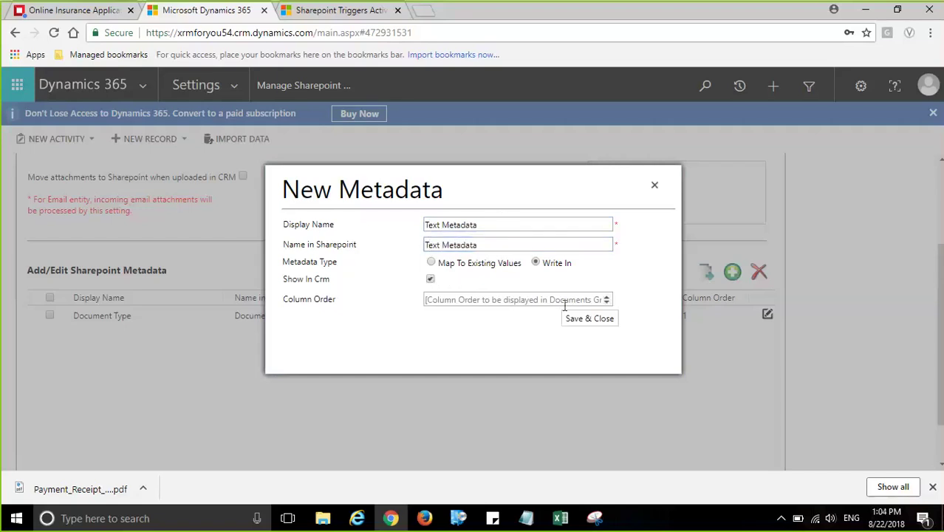
left_click(608, 297)
left_click(608, 297)
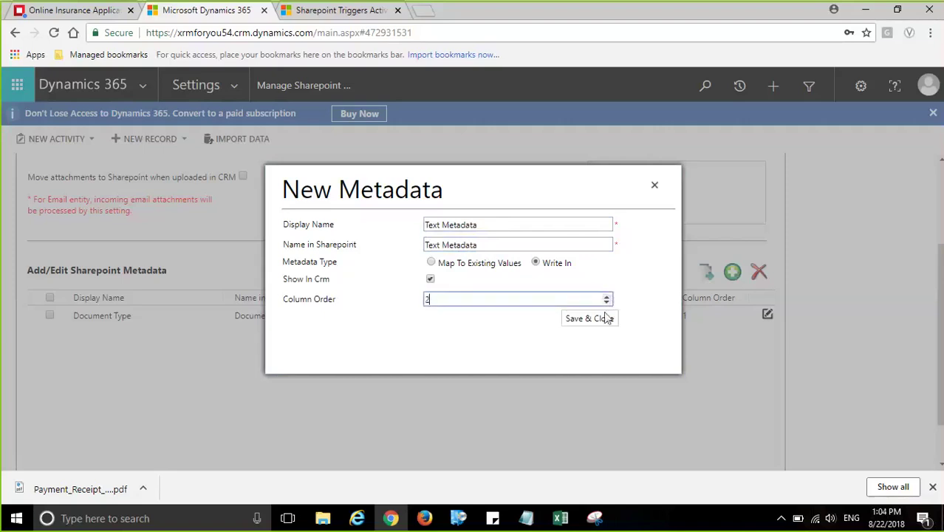
left_click(607, 319)
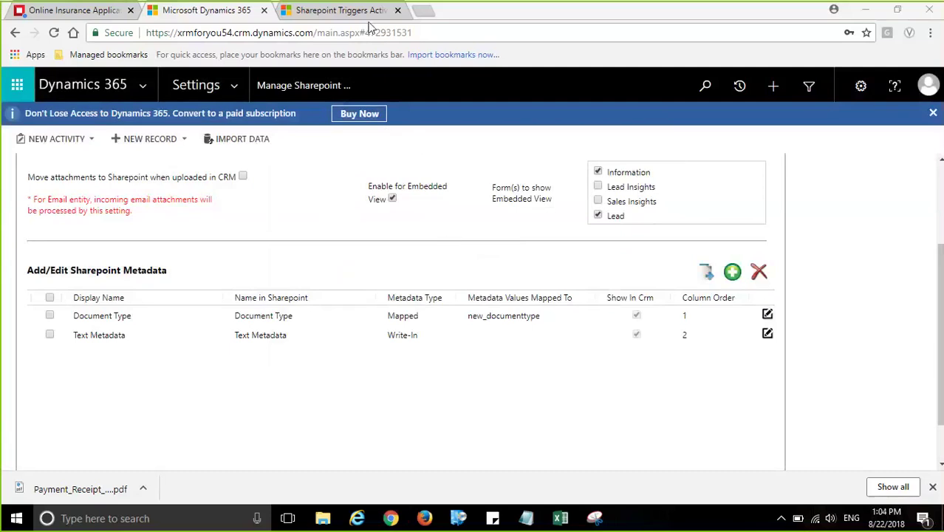
Step: Return to the Sharepoint Triggers list, refresh it, and check the operation status of the lead entity configuration
left_click(348, 12)
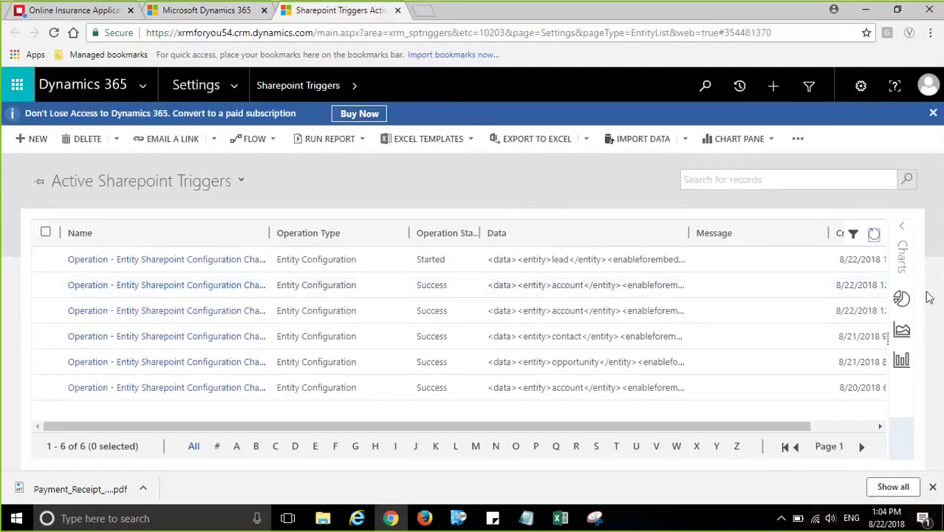
left_click(878, 237)
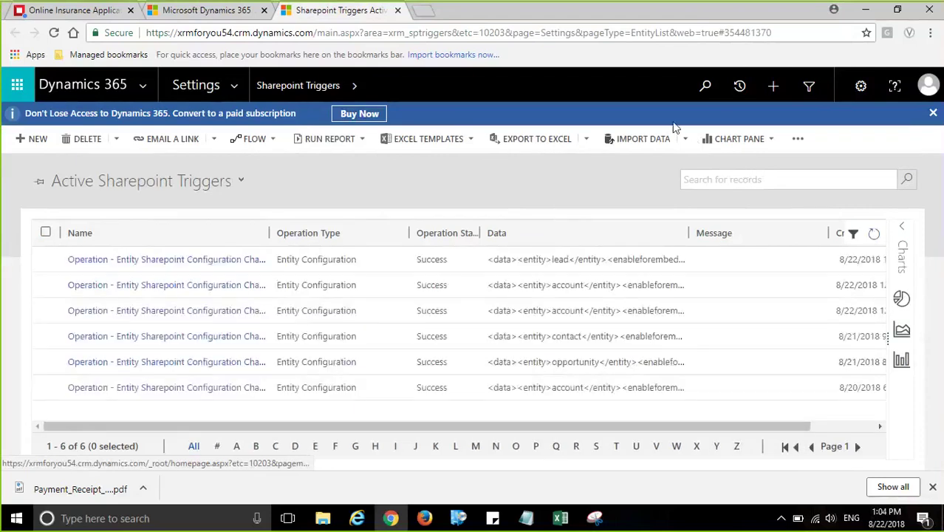
left_click(451, 258)
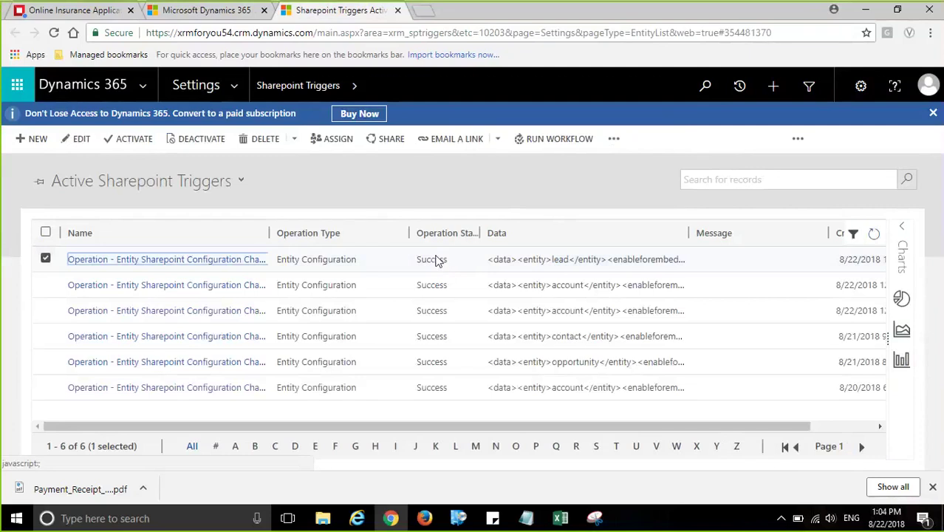
left_click(227, 15)
left_click(317, 11)
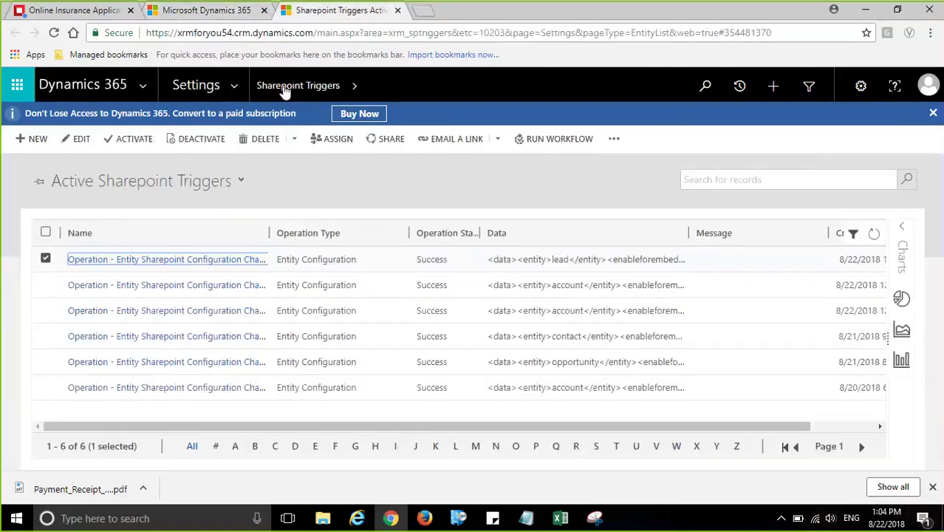
Step: Go to the Leads list in the Sales area and open the second lead in My Open Leads
left_click(241, 92)
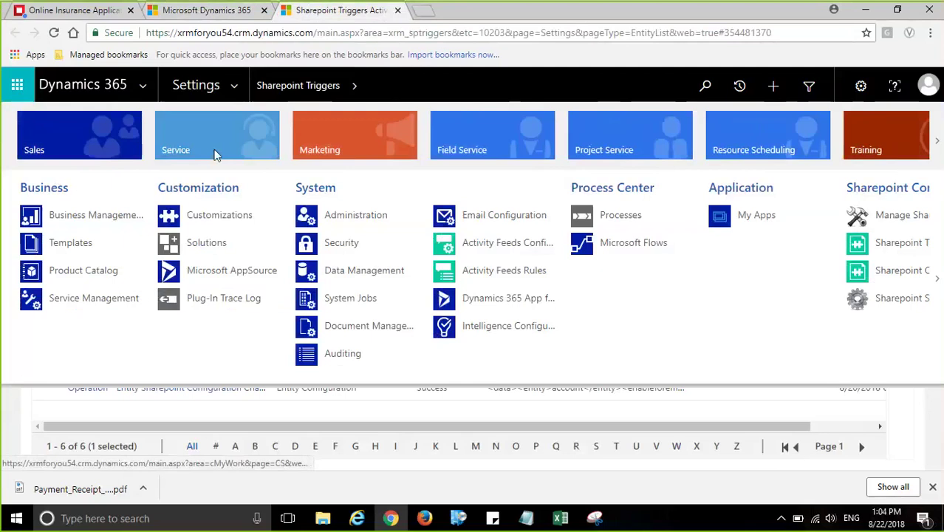
left_click(99, 157)
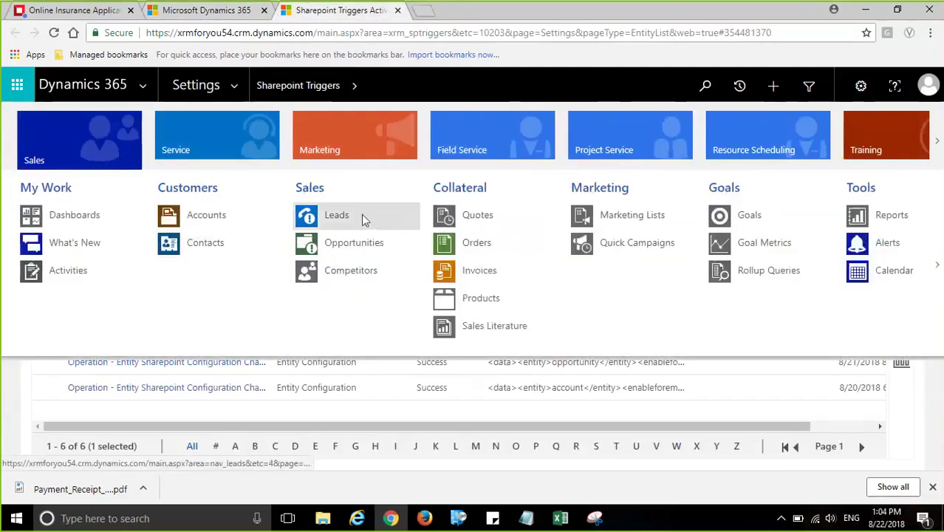
left_click(361, 214)
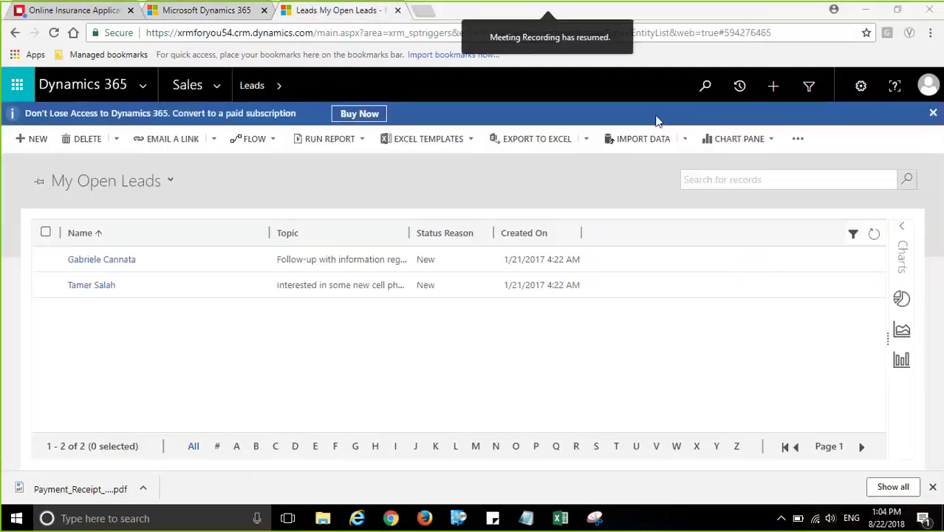
left_click(93, 289)
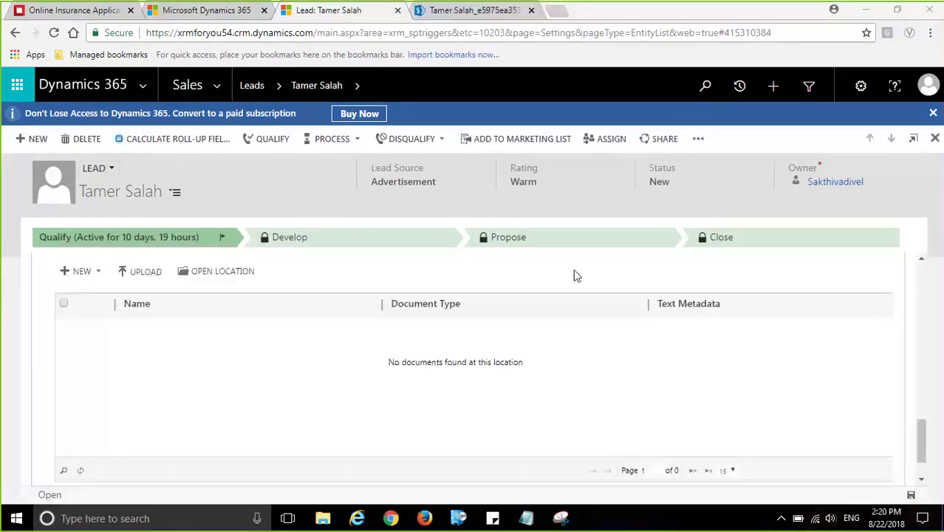
Step: Go to the SharePoint section of the lead form and examine the embedded document grid and its columns
left_click(228, 201)
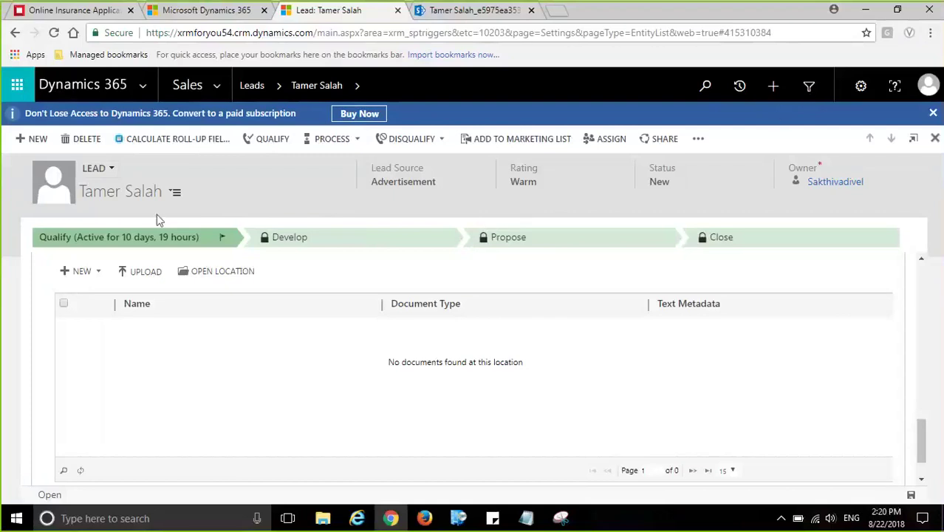
left_click(175, 193)
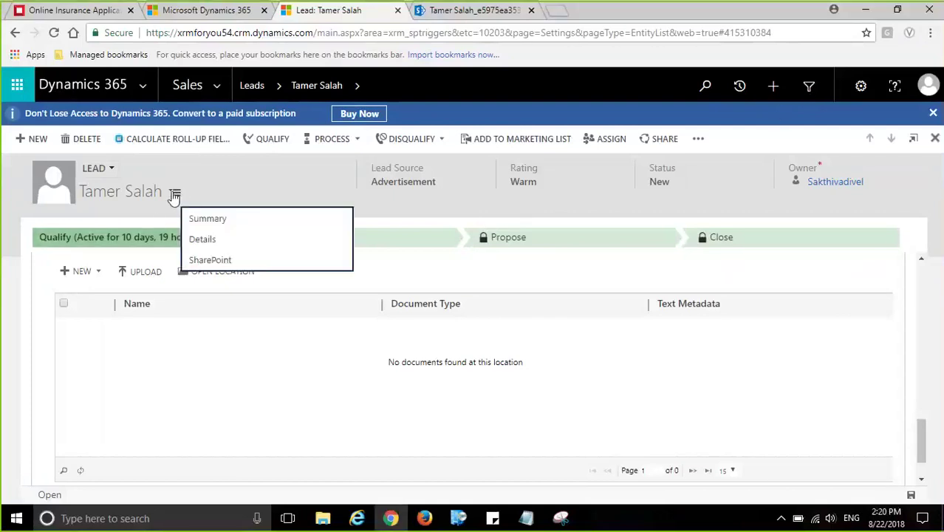
left_click(210, 260)
left_click(505, 408)
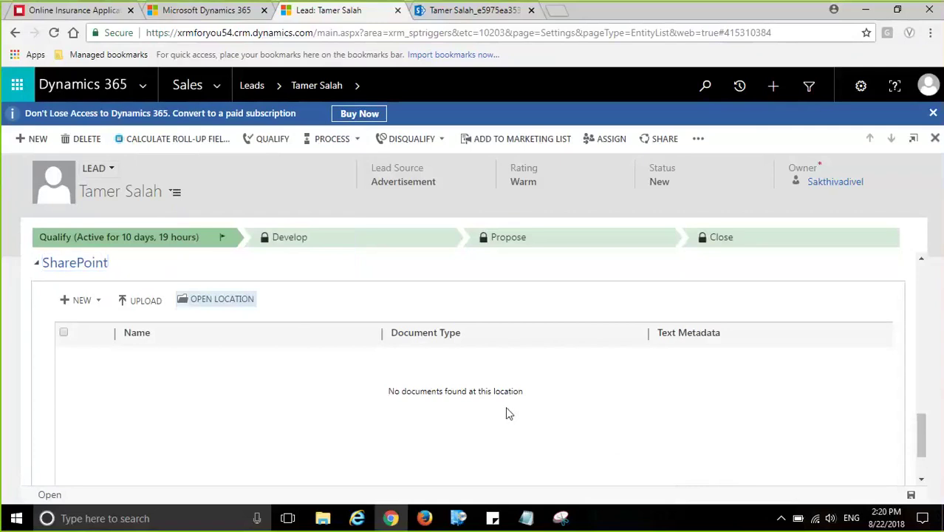
mouse_move(922, 432)
left_mouse_down()
mouse_move(920, 369)
mouse_move(919, 436)
left_mouse_up()
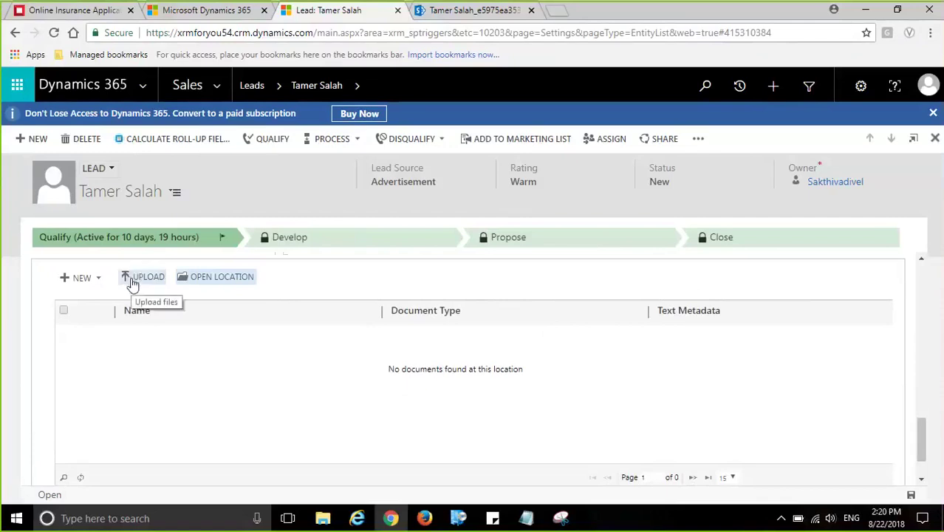
Step: Start a document upload for the lead and choose File1 and Word Doc 1 from Downloads as the first two files
left_click(132, 279)
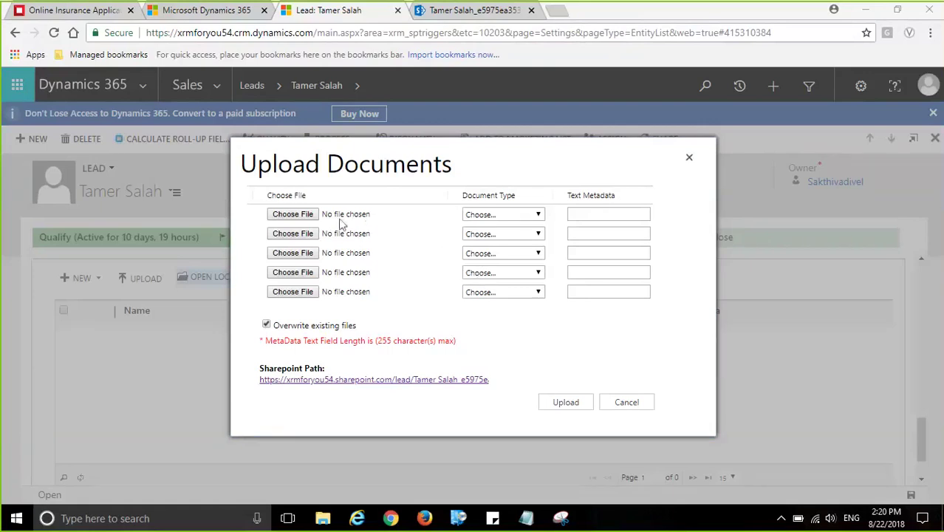
left_click(309, 215)
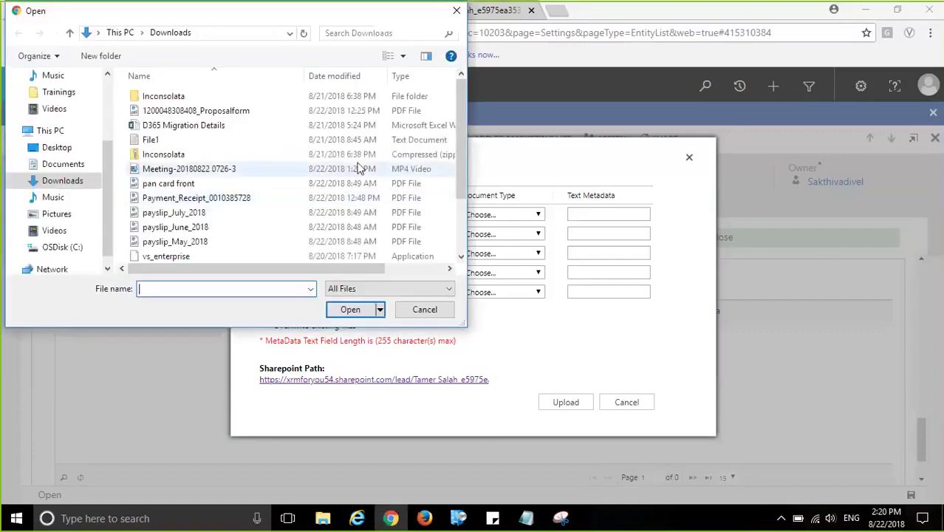
double_click(256, 138)
left_click(303, 233)
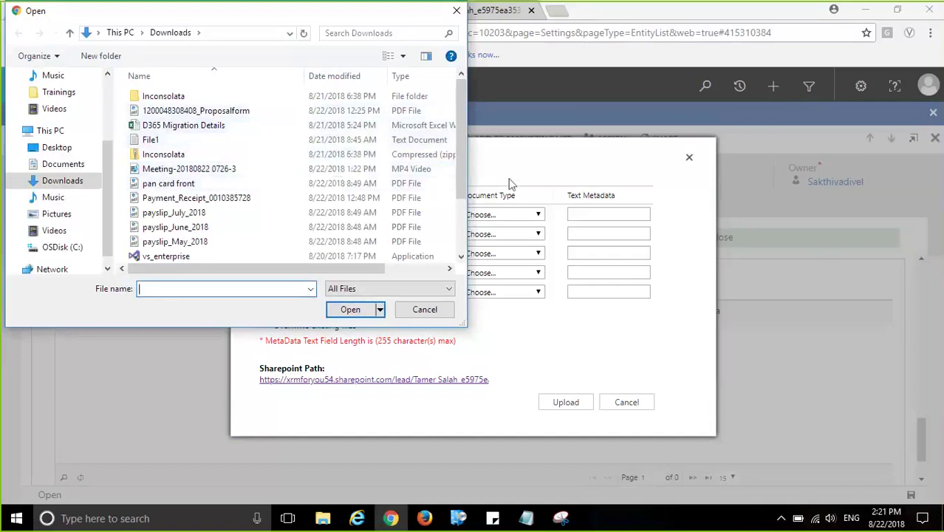
scroll(255, 192, "down", 2)
double_click(244, 247)
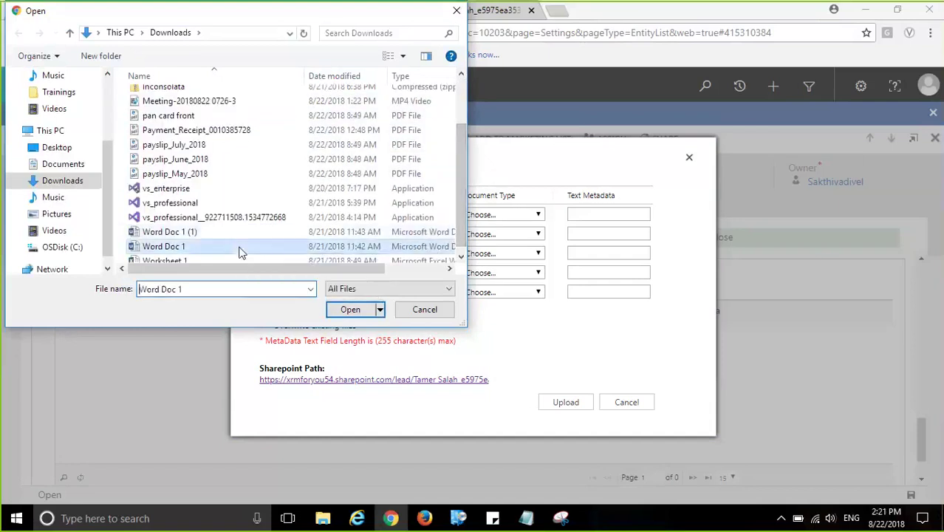
Step: Set the Document Type to Financial for File1.txt and to HR for Word Doc 1.docx
left_click(521, 216)
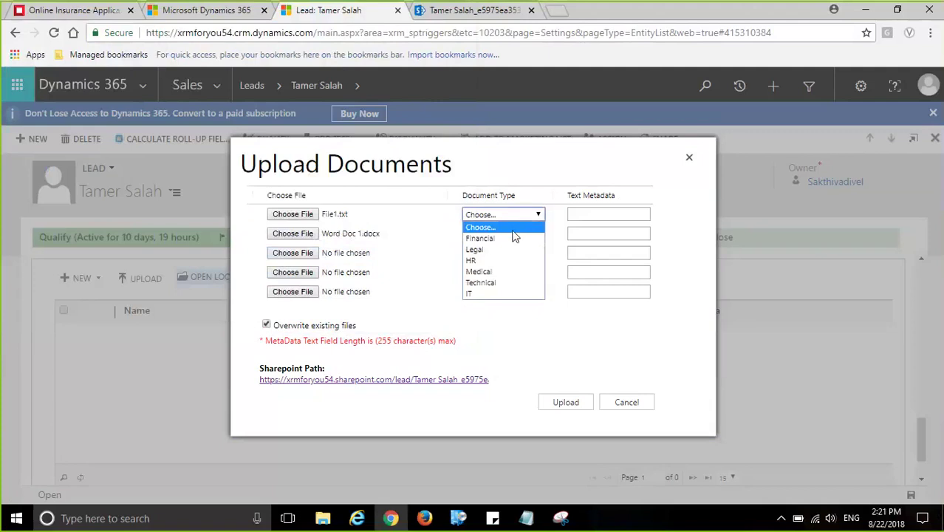
left_click(508, 239)
left_click(506, 235)
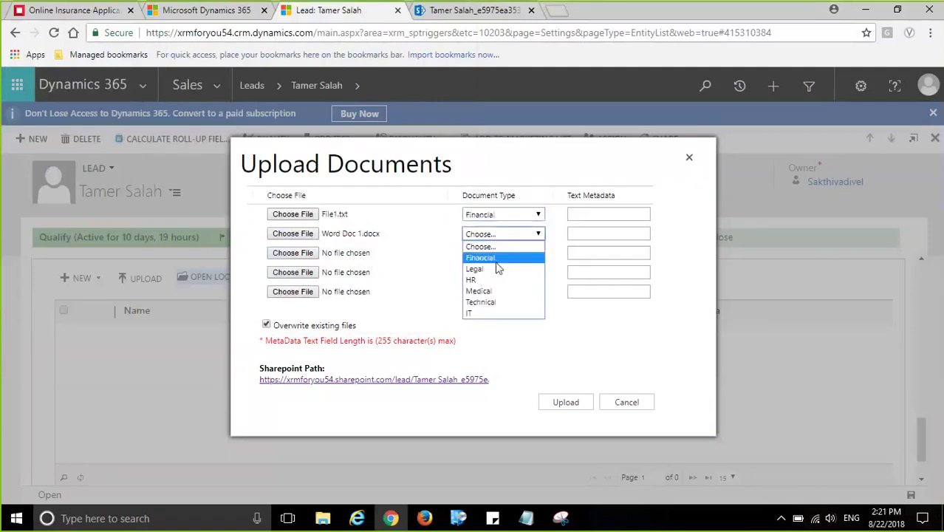
left_click(486, 281)
Step: Enter Text 1 and Text 2 as Text Metadata for the first and second file, and upload both documents
left_click(595, 215)
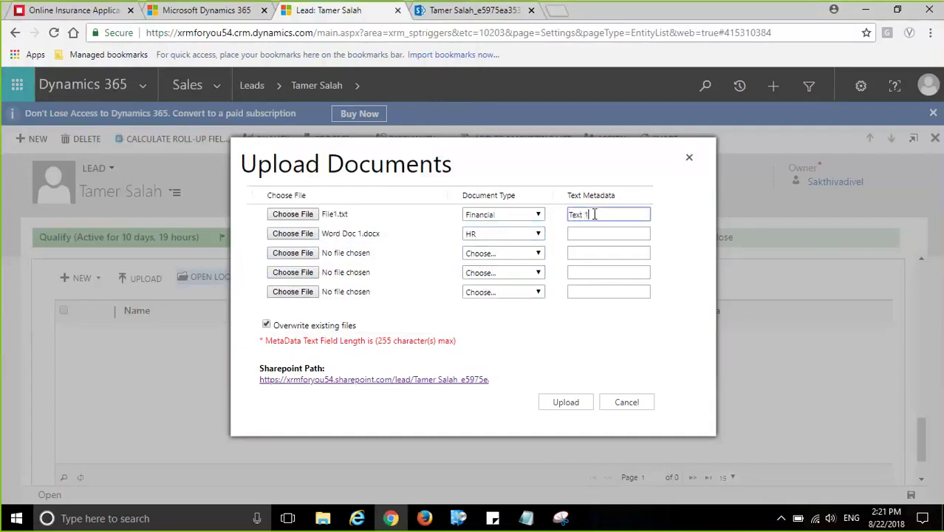
left_click(582, 237)
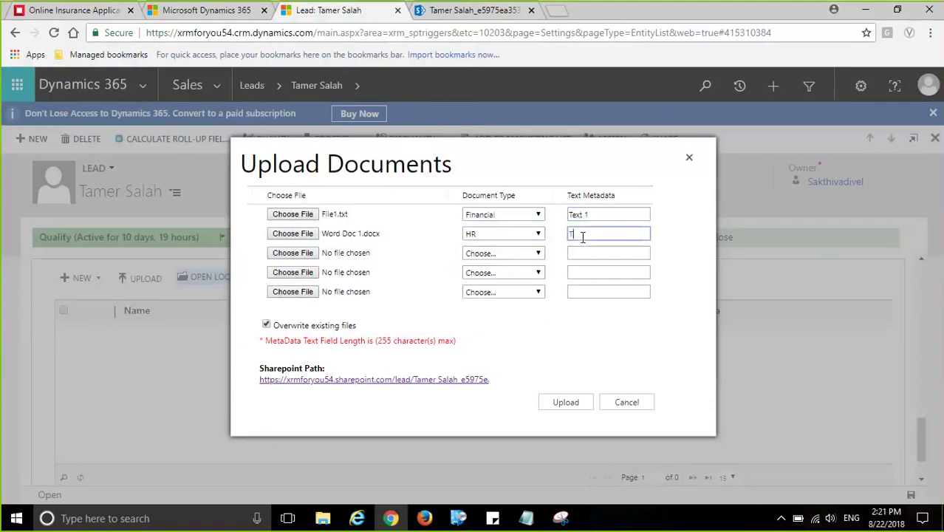
left_click(564, 403)
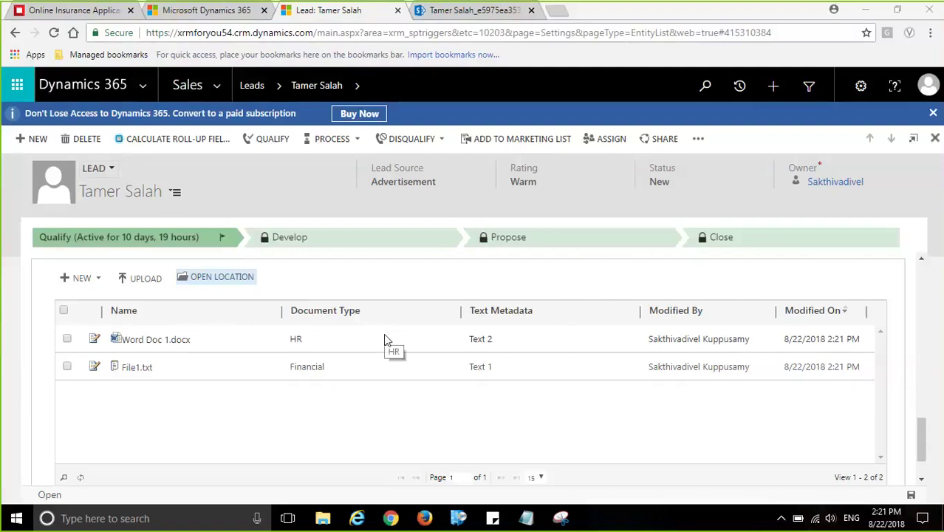
Step: Set File1.txt's Document Type to IT in its properties and save the change
left_click(67, 367)
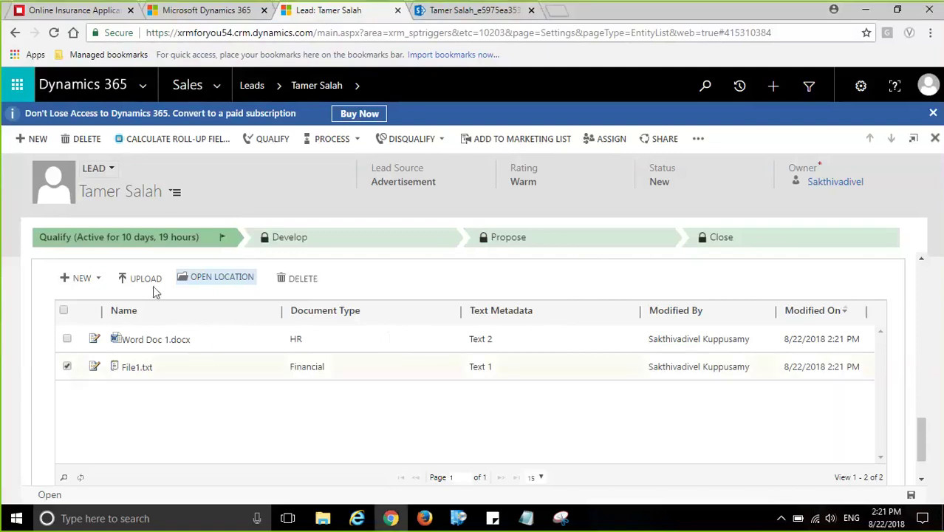
left_click(95, 367)
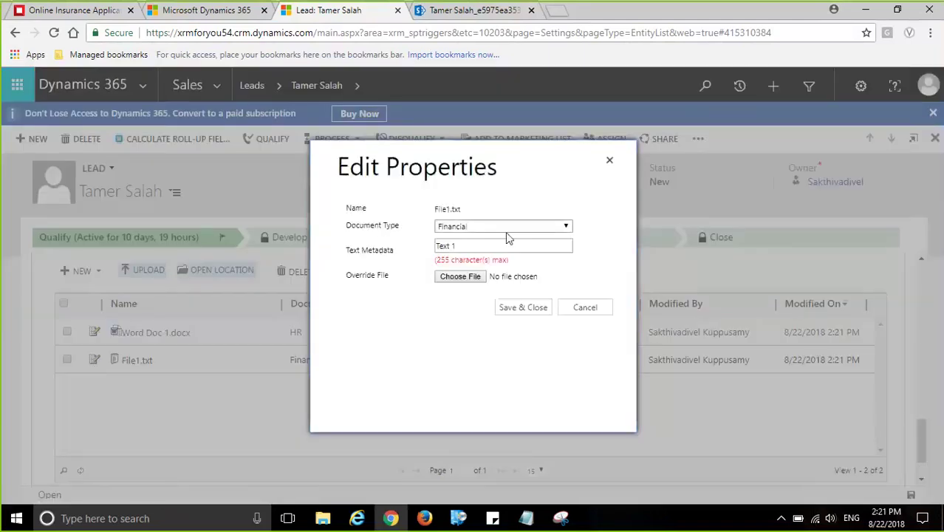
left_click(507, 229)
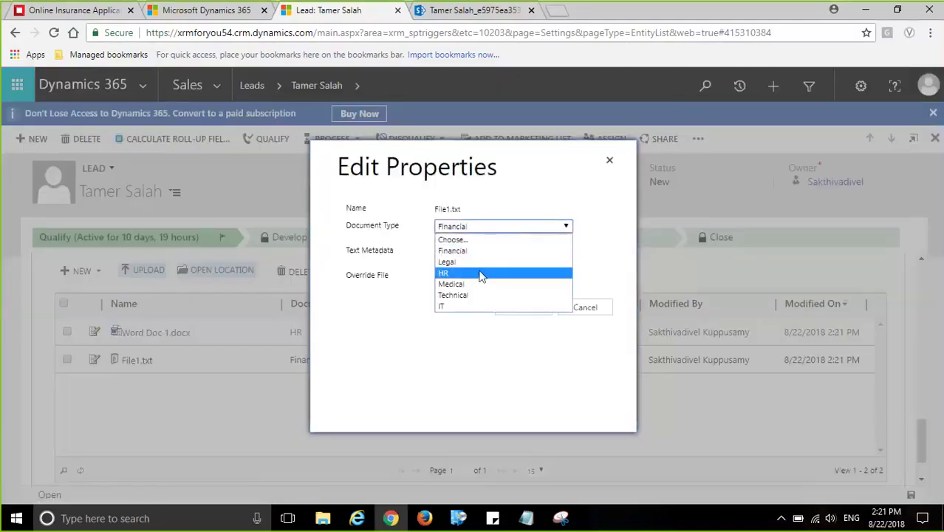
left_click(457, 307)
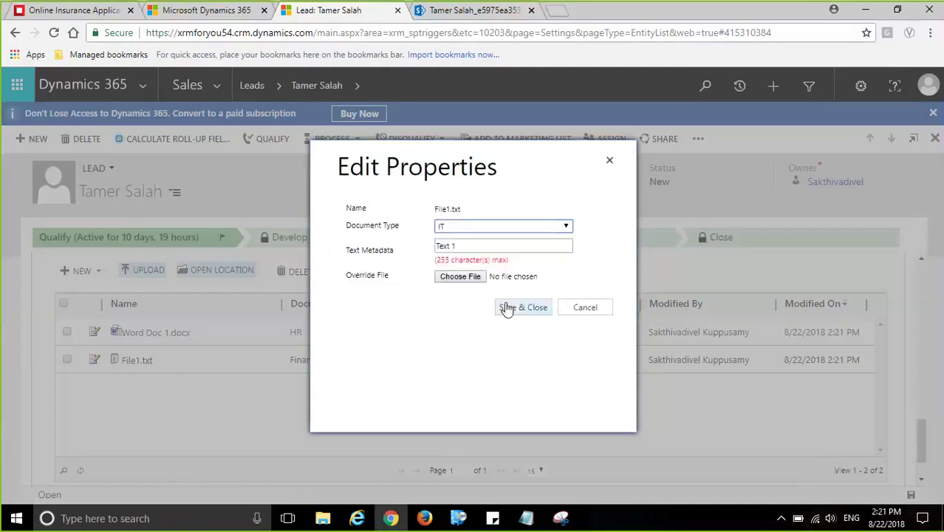
left_click(507, 309)
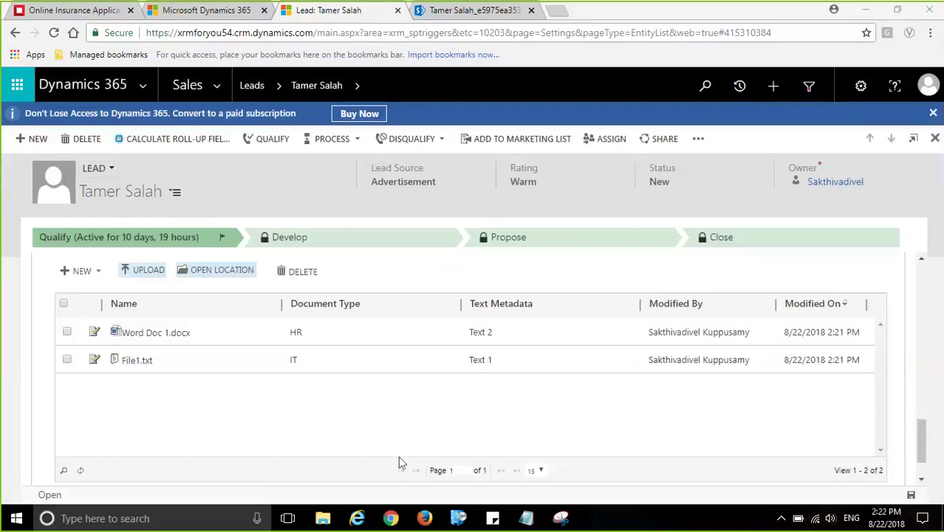
Step: Examine the document grid's search form and its searchable fields, and close it without searching
left_click(541, 472)
left_click(63, 472)
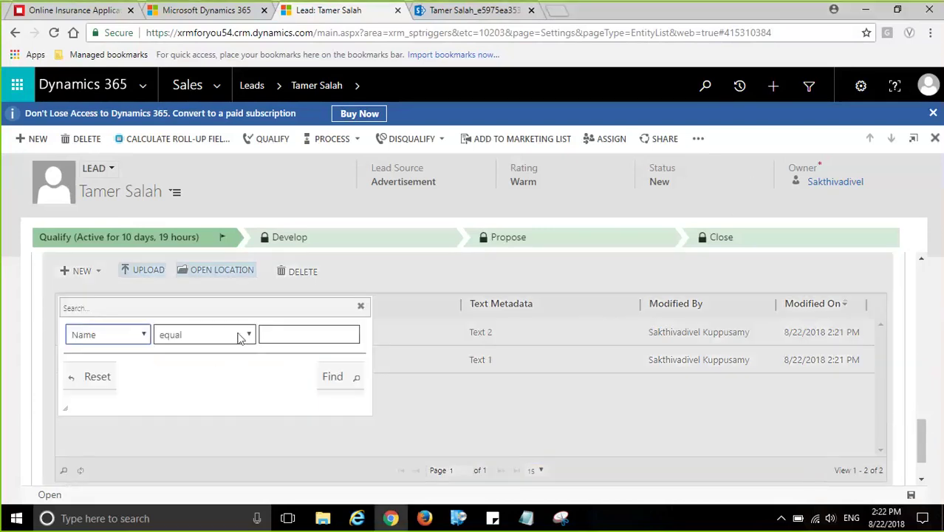
left_click_drag(249, 308, 405, 295)
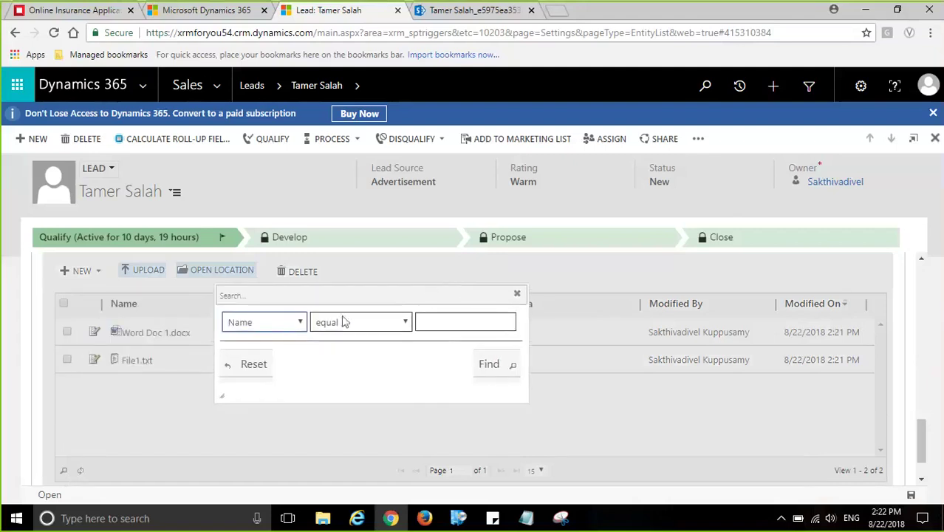
left_click(298, 326)
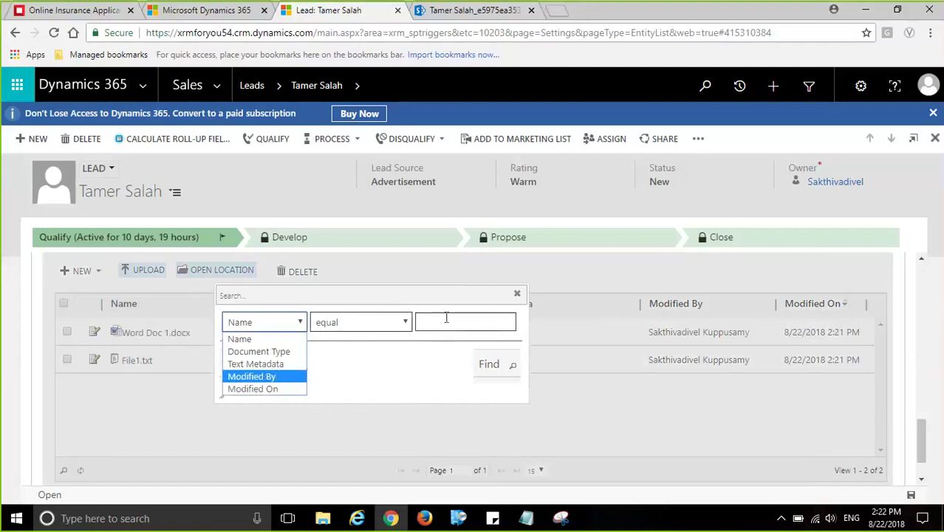
left_click(517, 293)
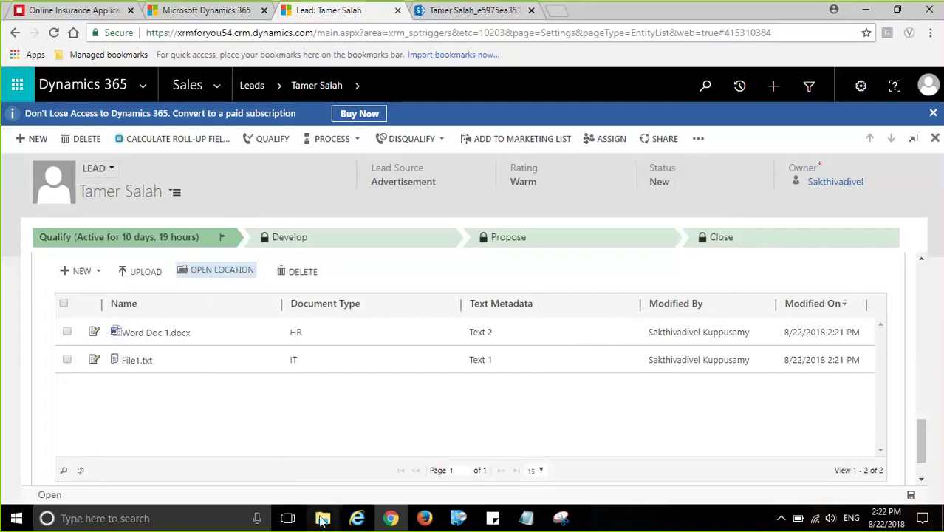
Step: Upload Worksheet 1 from the Downloads folder to the lead's document grid and accept the supported file extensions notice
mouse_move(323, 519)
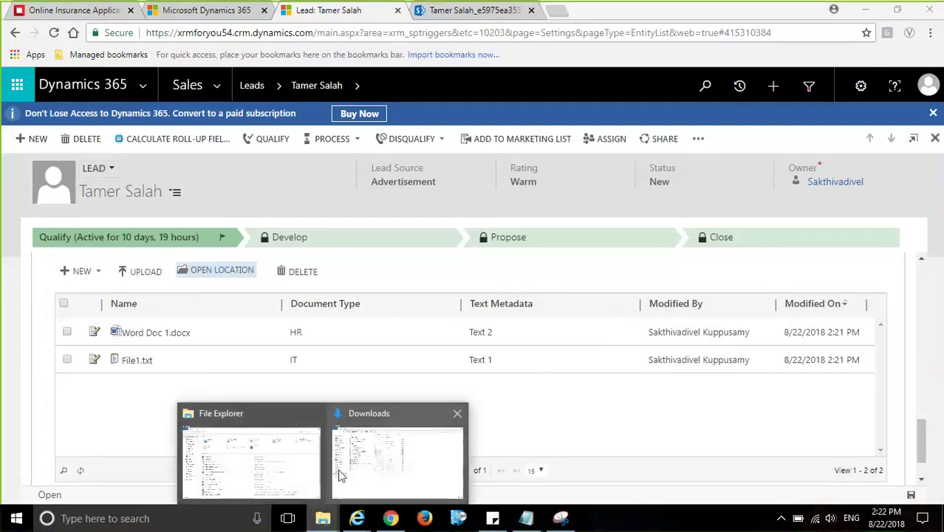
left_click(347, 473)
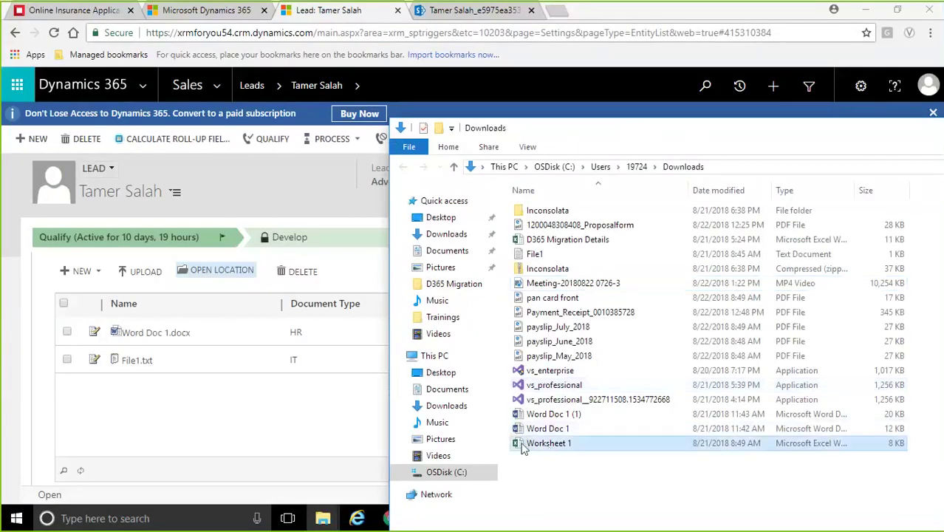
left_click_drag(522, 445, 274, 408)
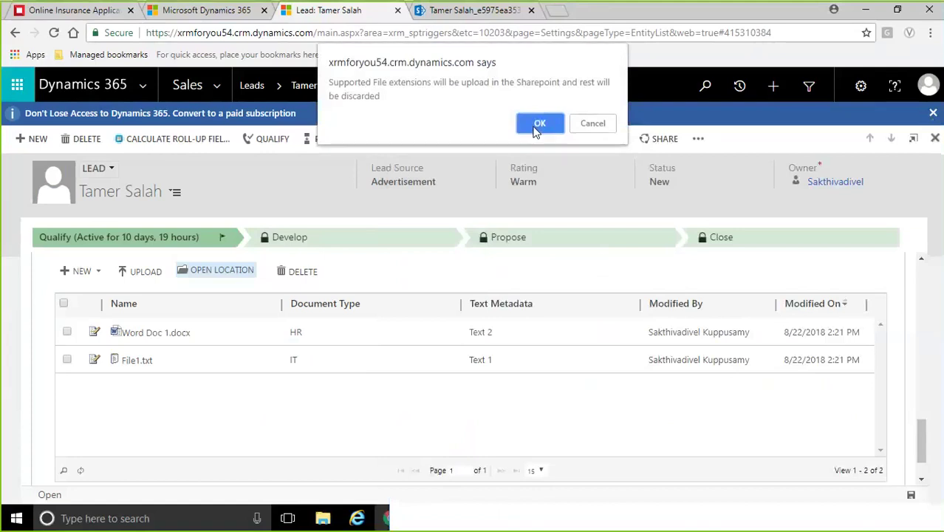
left_click(539, 125)
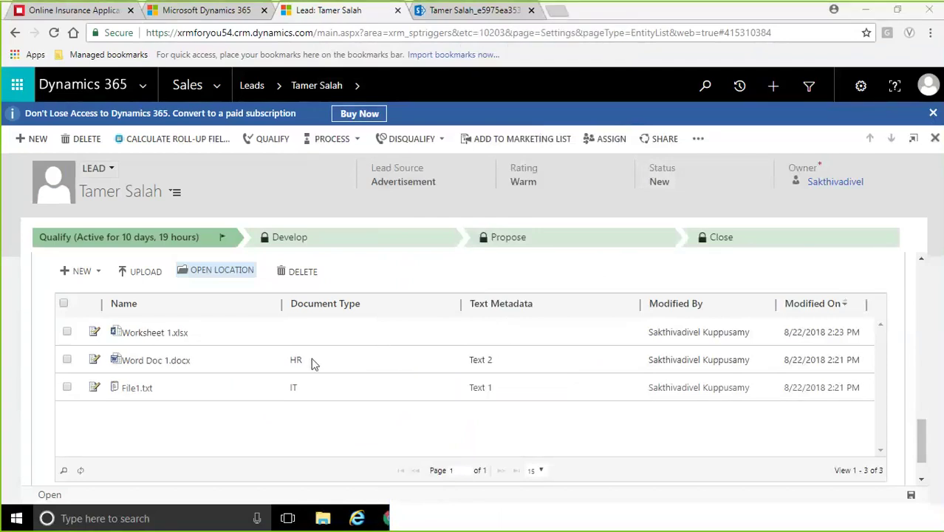
Step: Set Worksheet 1.xlsx's Document Type to Medical in its properties and save the change
left_click(67, 332)
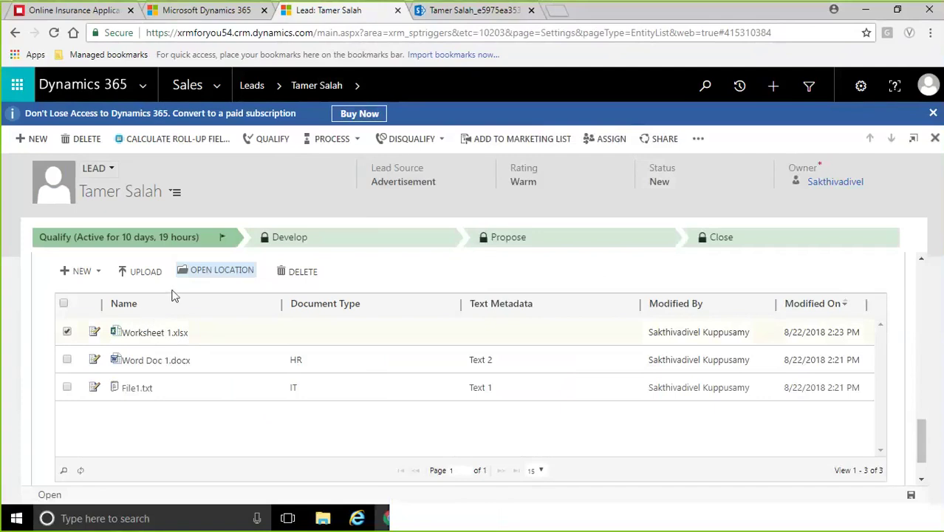
left_click(95, 332)
left_click(468, 227)
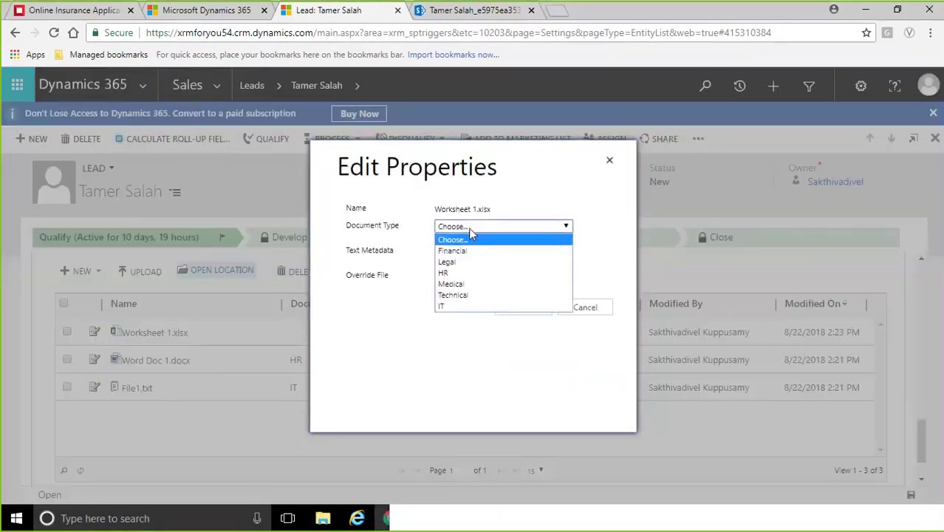
left_click(452, 285)
left_click(518, 309)
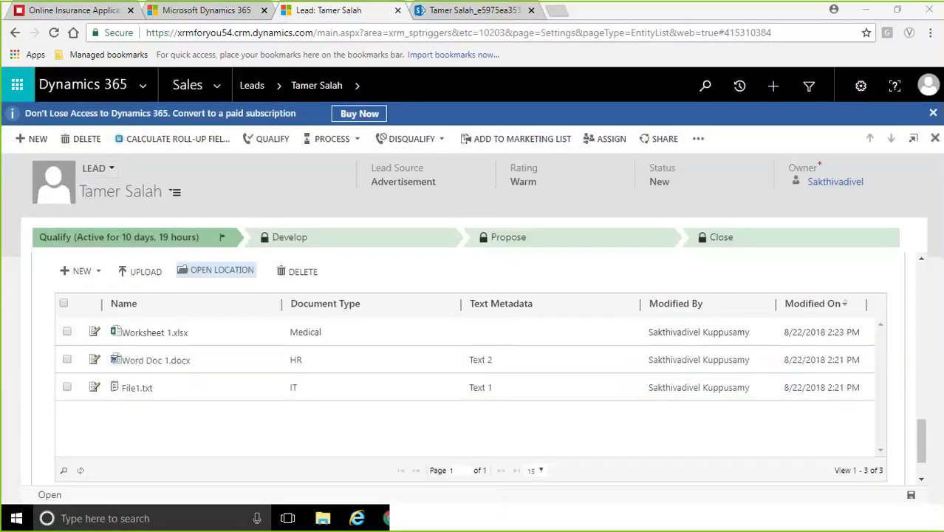
left_click_drag(922, 436, 923, 435)
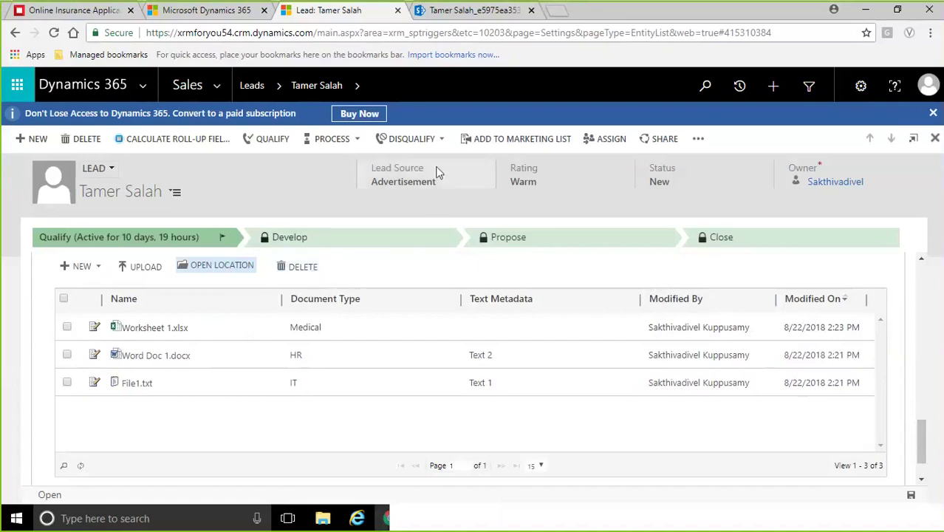
left_click(443, 145)
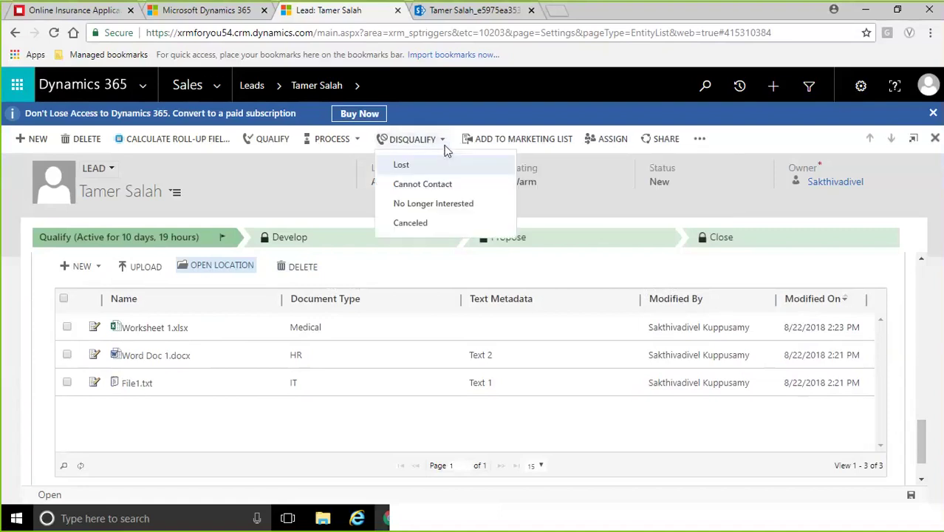
left_click(422, 223)
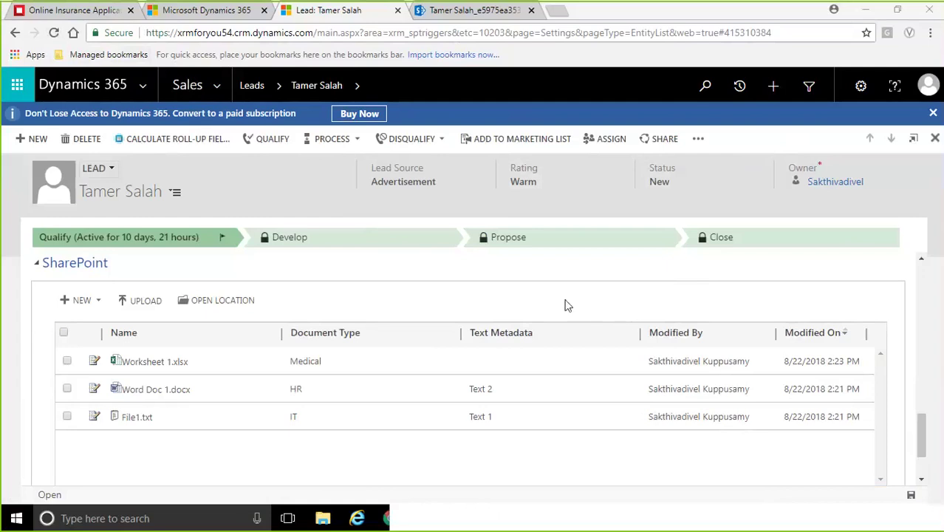
Step: Examine which kinds of new documents can be created from the lead's document grid
left_click(98, 303)
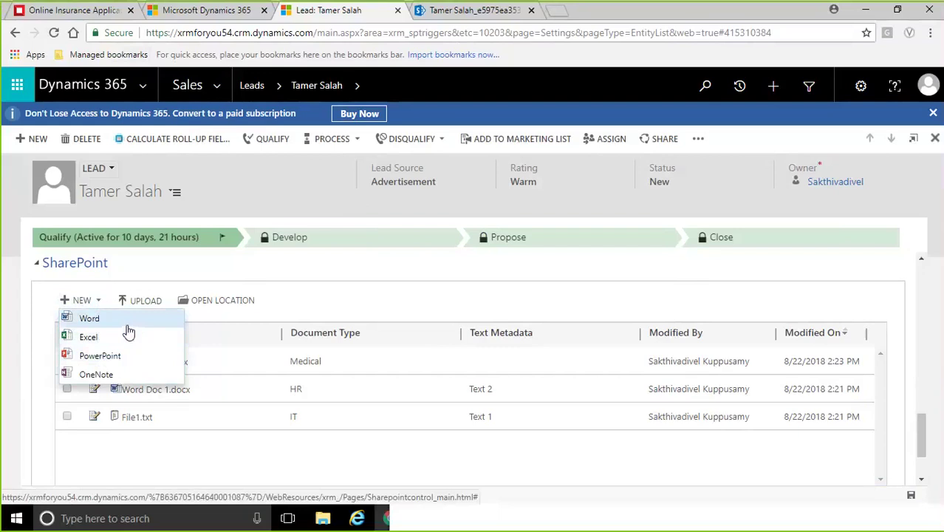
left_click(420, 418)
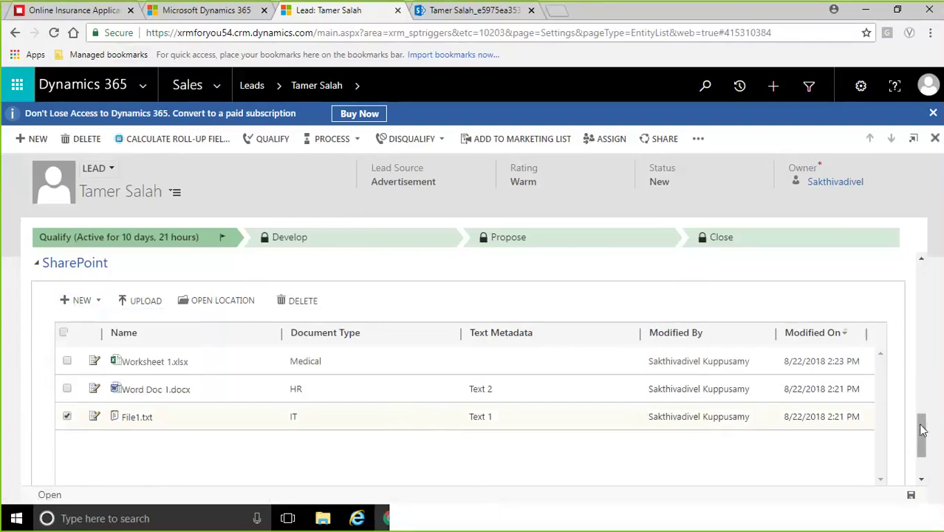
Step: Open the lead's folder location in SharePoint and check the Document Type and Text Metadata of File1
mouse_move(922, 430)
left_mouse_down()
mouse_move(920, 401)
mouse_move(921, 427)
left_mouse_up()
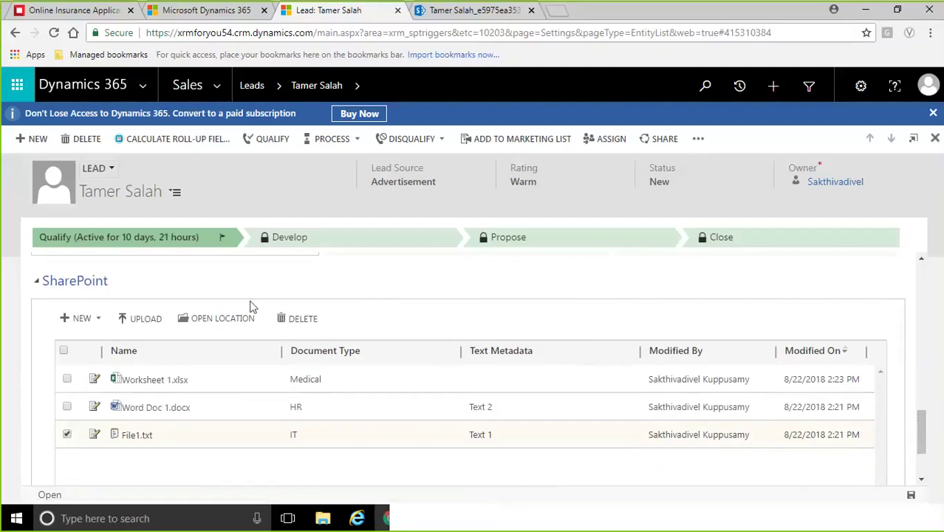
left_click(225, 322)
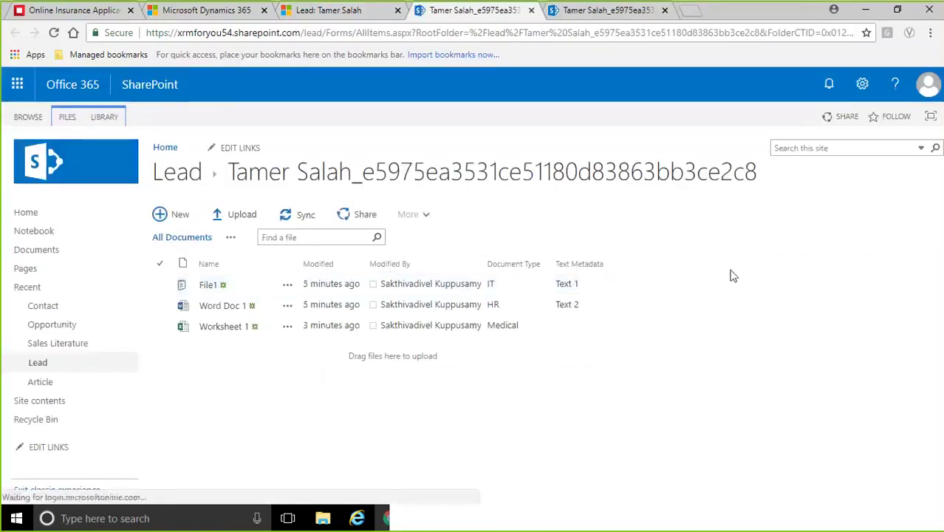
left_click(502, 286)
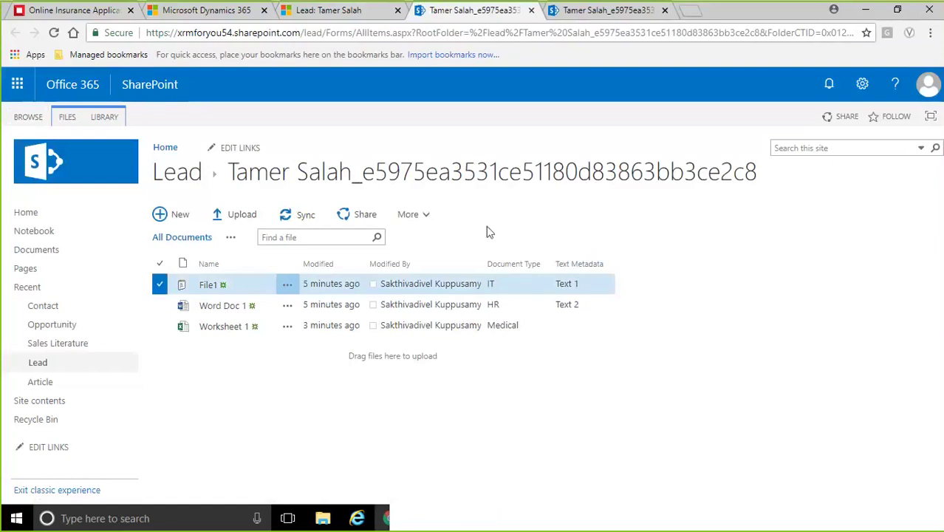
Step: Return to the SharePoint metadata configuration, exclude the Lead form from the embedded view forms, and save the entity settings
left_click(224, 15)
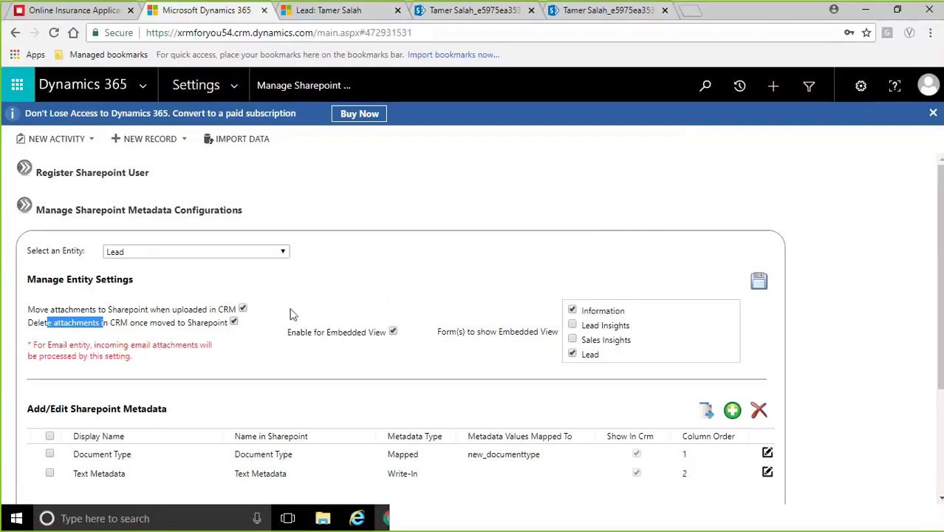
scroll(473, 317, "down", 3)
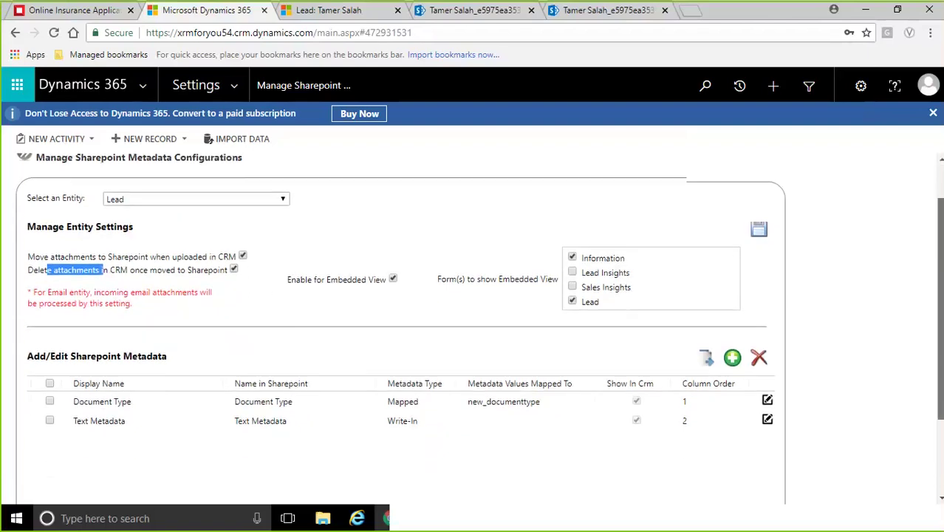
scroll(736, 259, "up", 3)
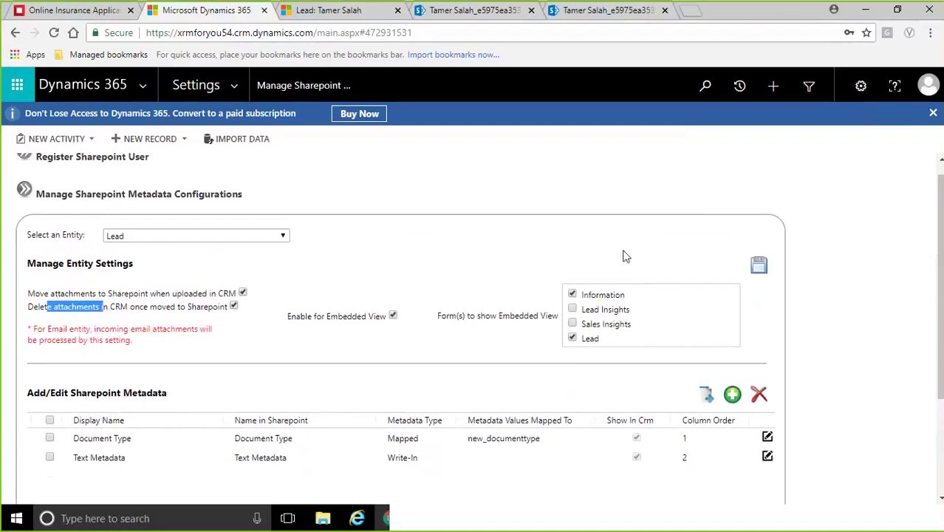
left_click(575, 343)
left_click(761, 269)
left_click(388, 504)
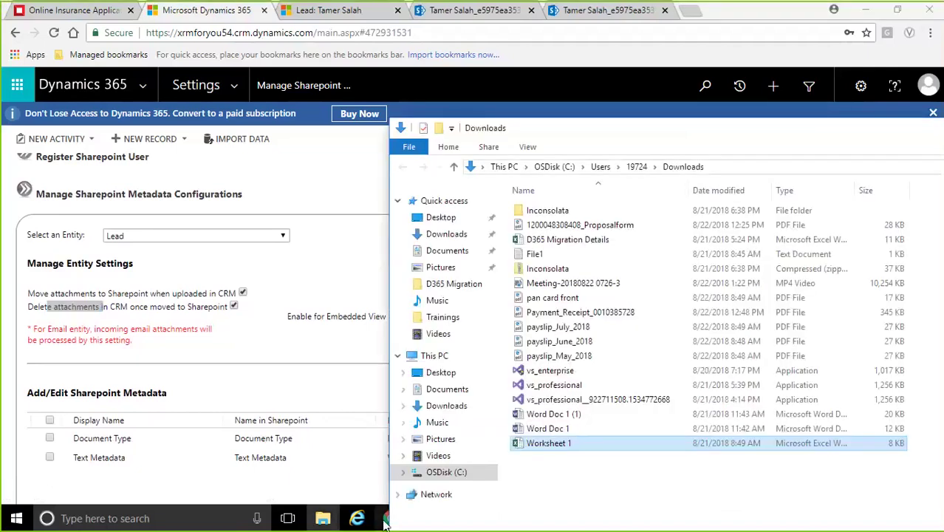
left_click(385, 518)
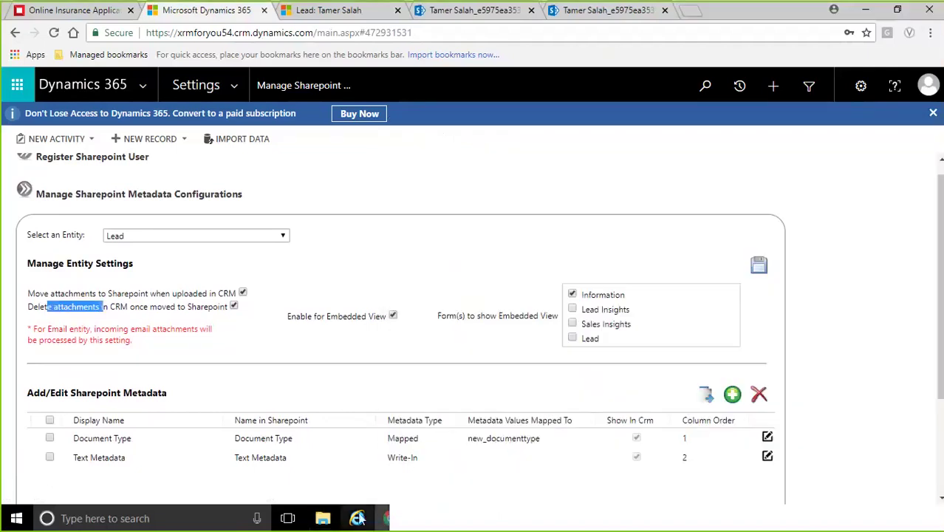
left_click(323, 518)
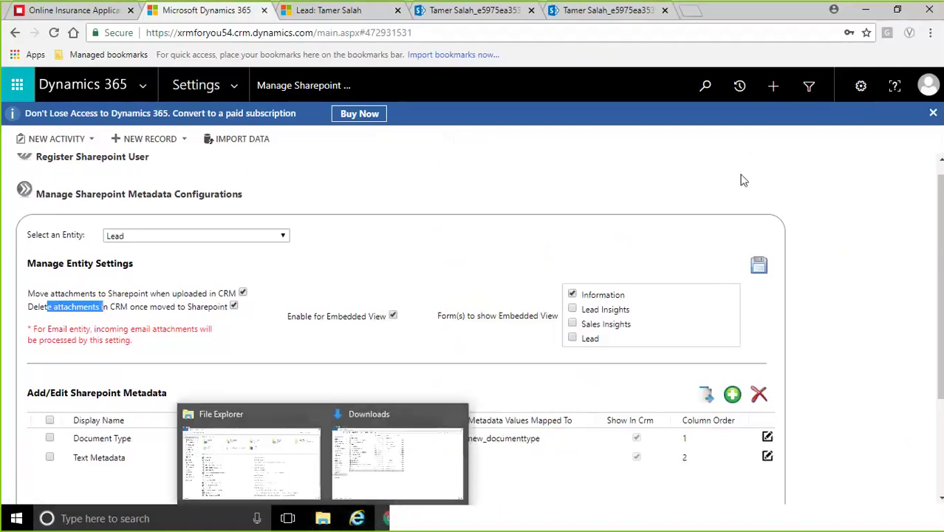
left_click(403, 457)
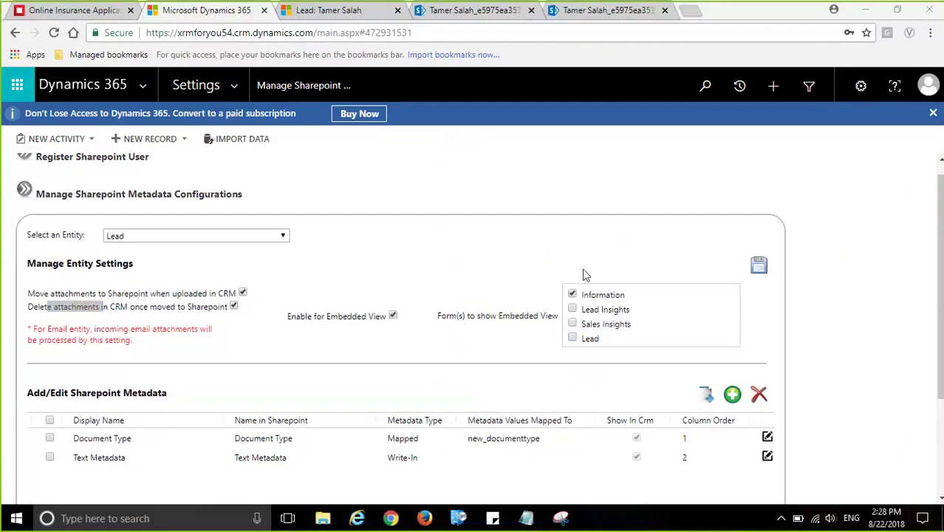
Step: Switch to the Notepad note and highlight the contact e-mail address and the website address
left_click(534, 518)
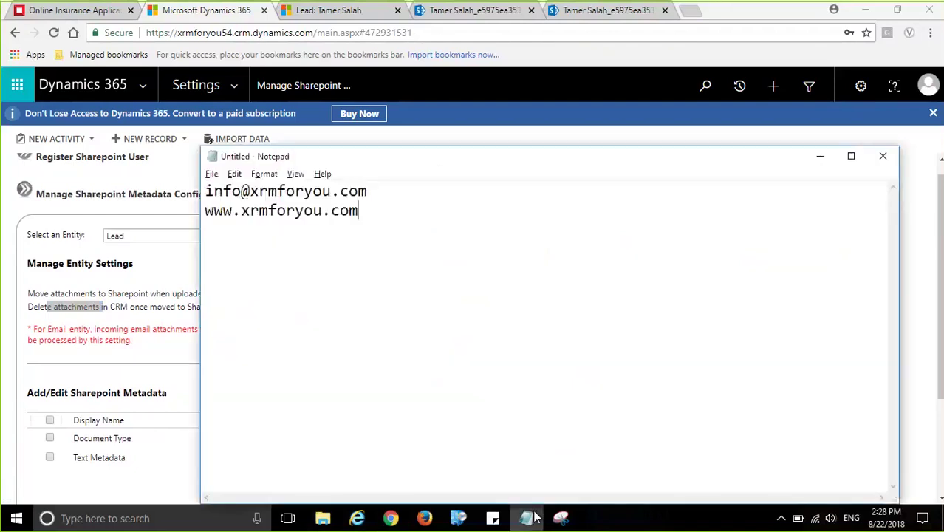
left_click_drag(349, 191, 268, 191)
left_click_drag(374, 210, 235, 210)
left_click(233, 210)
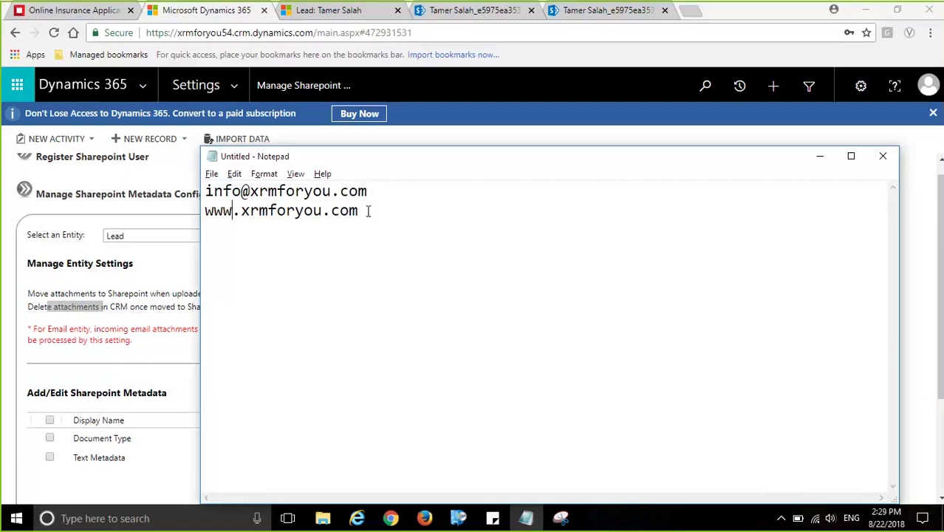
left_click_drag(368, 194, 208, 192)
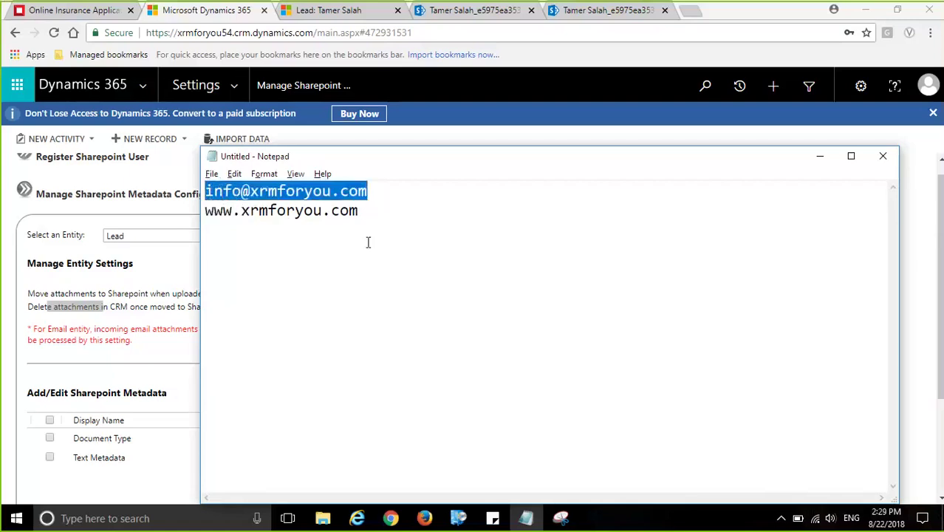